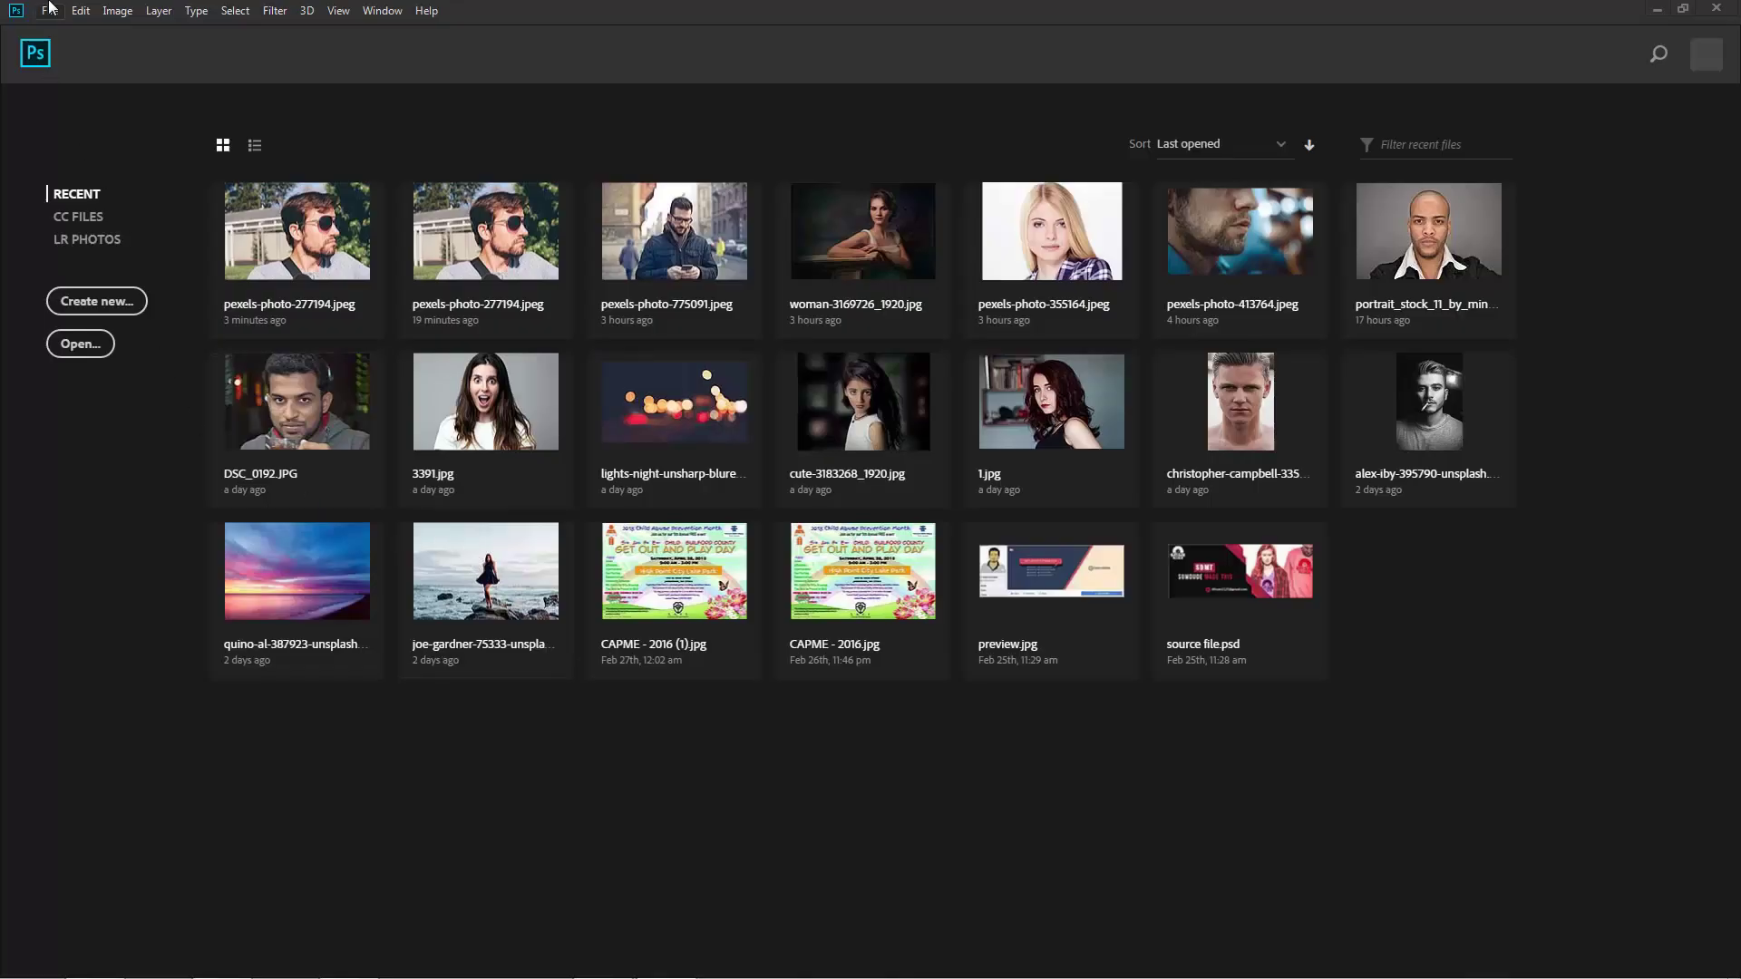
# Step: Open the photo pexels-photo-277194 from the project folder
pyautogui.click(50, 10)
pyautogui.click(72, 52)
pyautogui.click(288, 200)
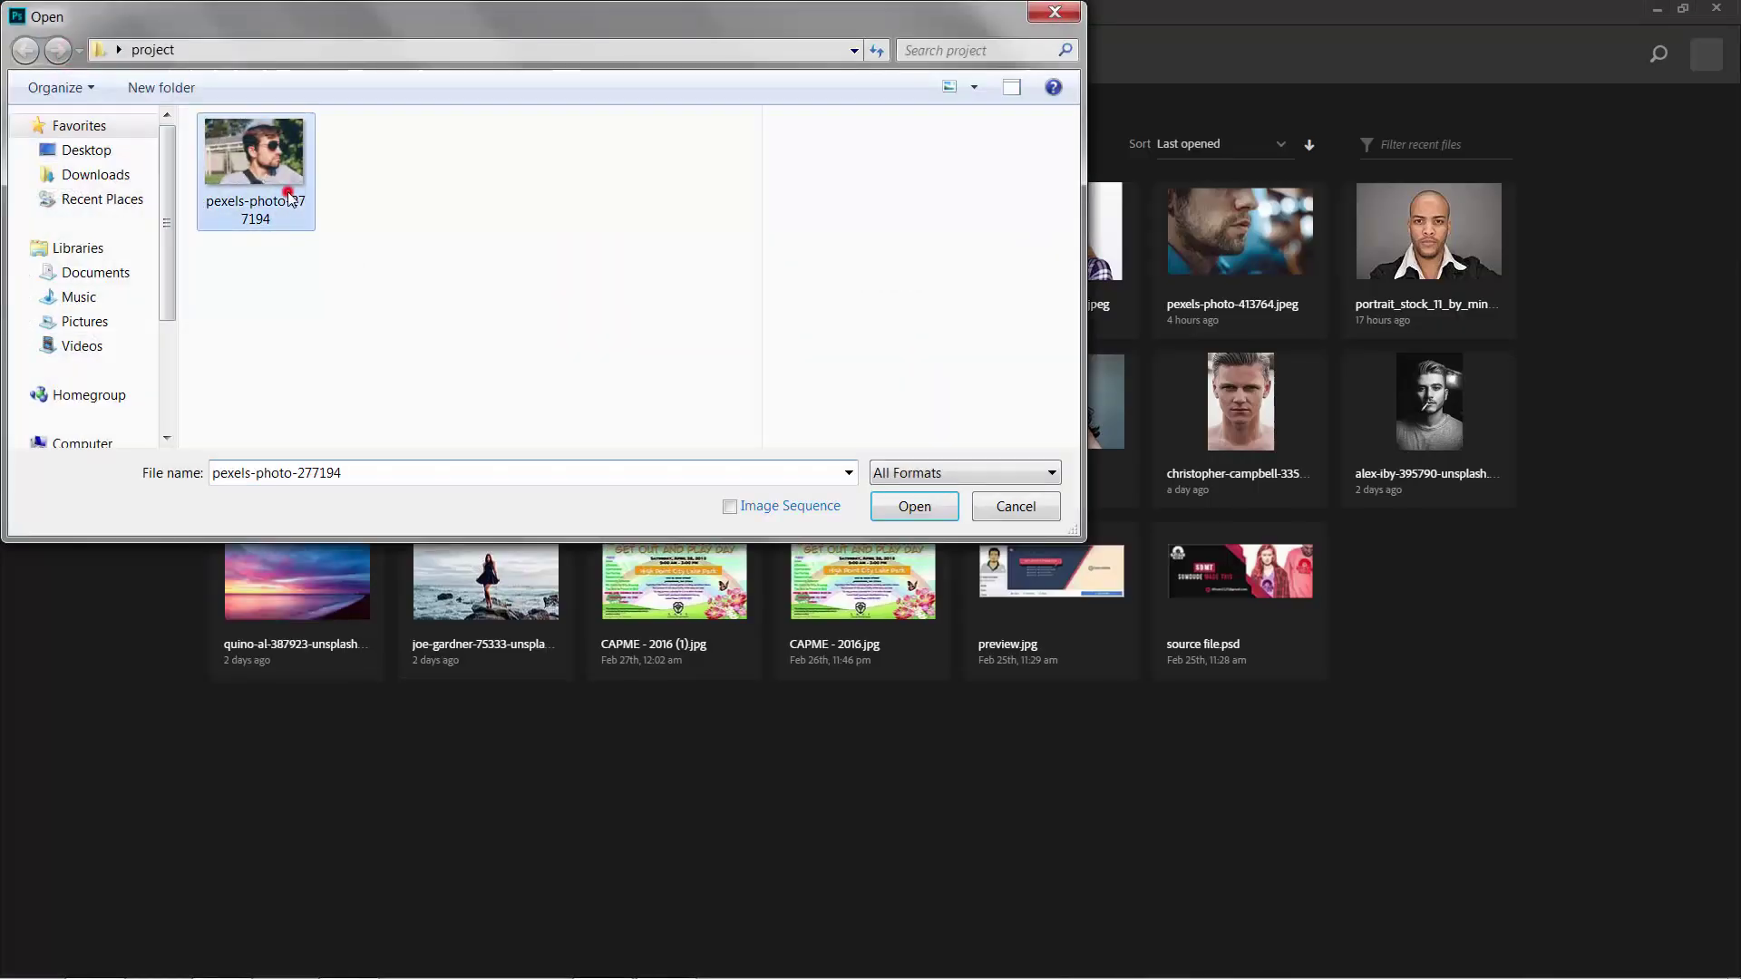
pyautogui.click(900, 506)
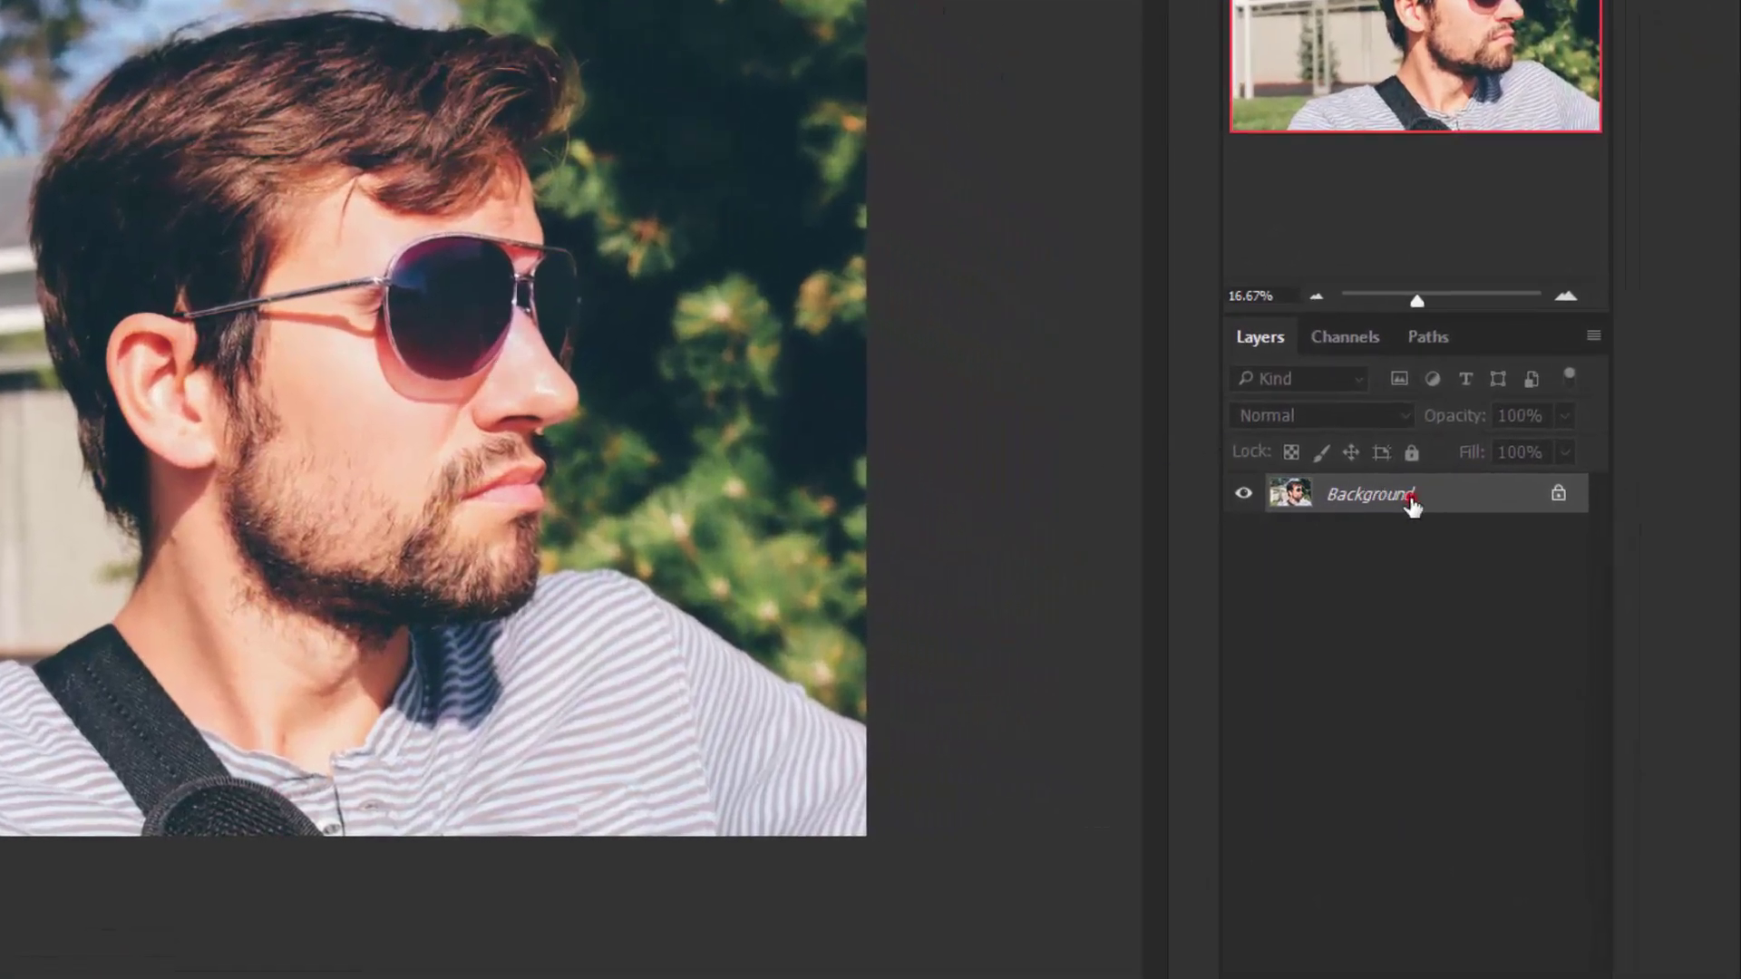
# Step: Duplicate the Background layer and rename the copy "shaving"
pyautogui.hotkey('ctrl', 'j')
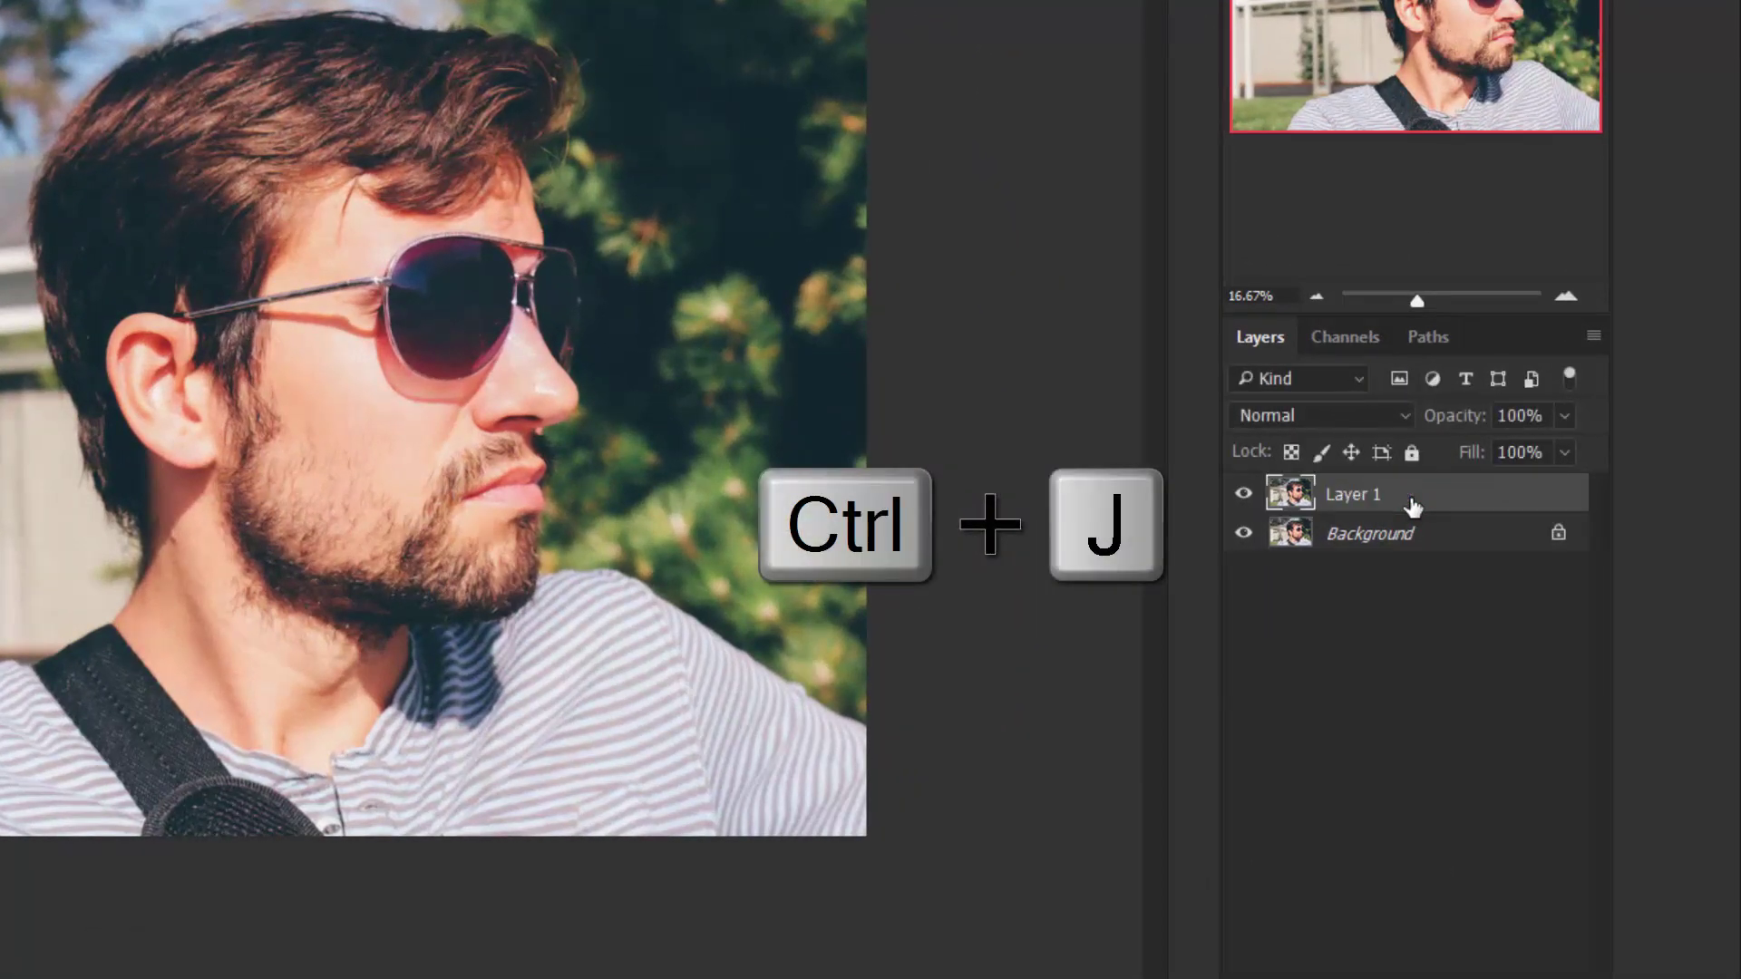
pyautogui.doubleClick(1351, 495)
pyautogui.write('sha')
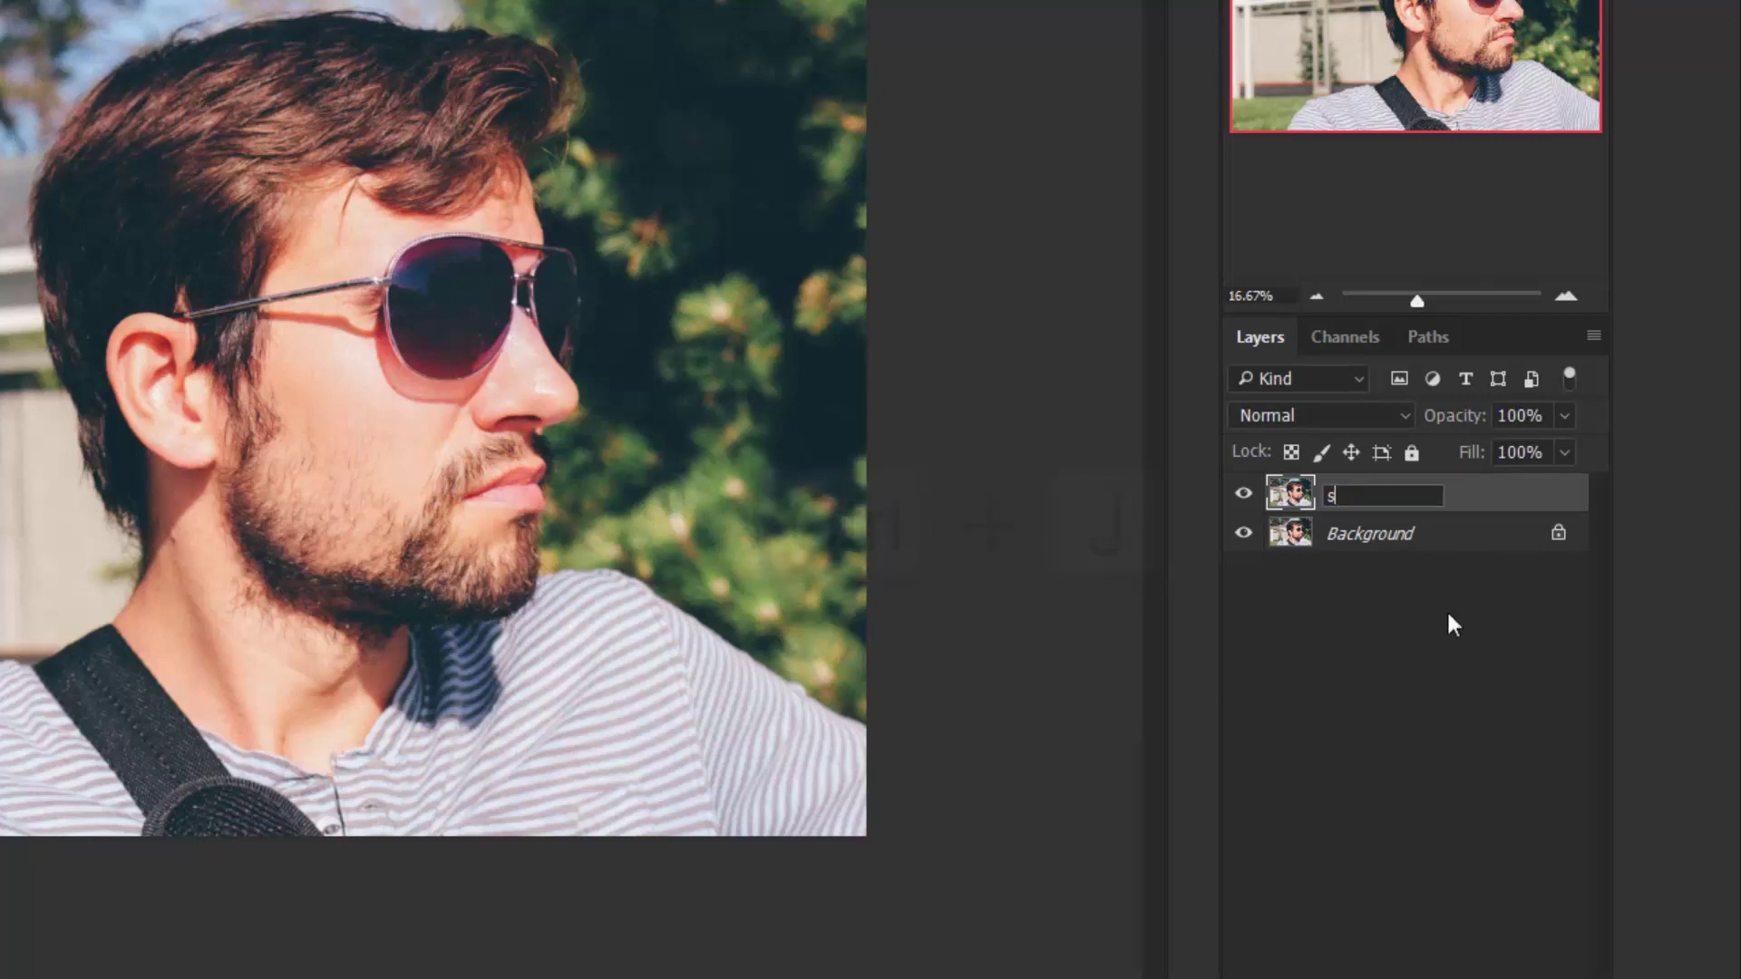
pyautogui.write('ving')
pyautogui.press('Return')
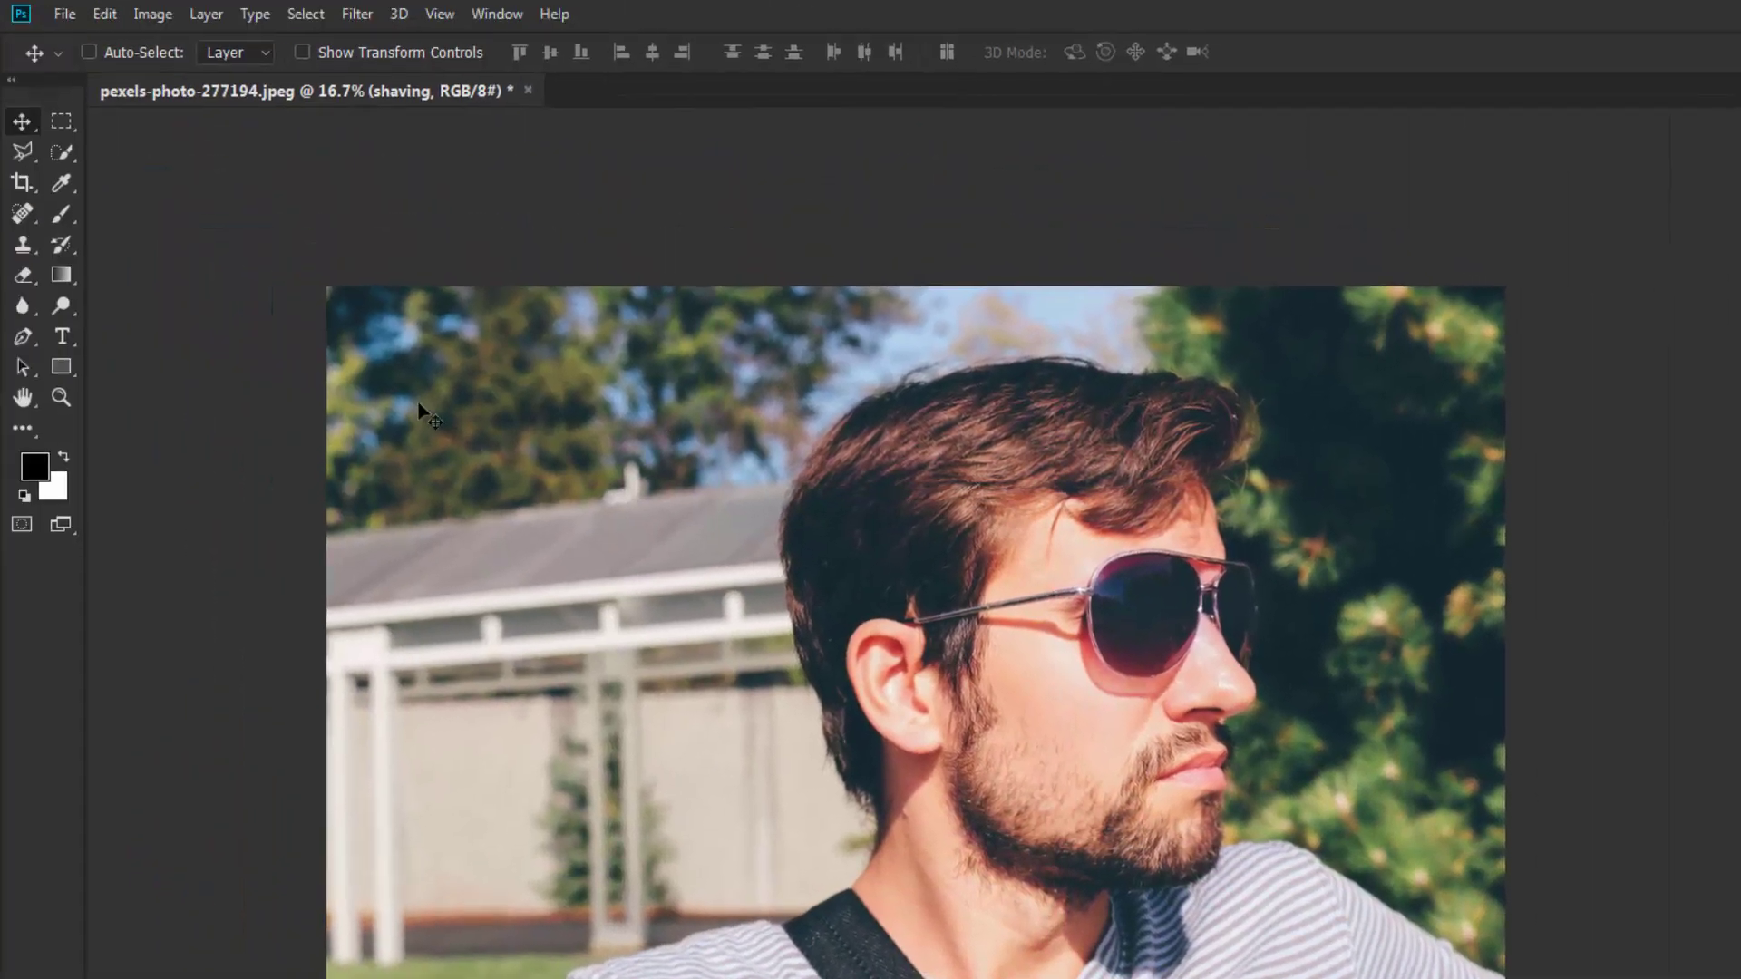
# Step: Choose the Clone Stamp tool with its mode set to Lighten and flow at 42%
pyautogui.click(25, 245)
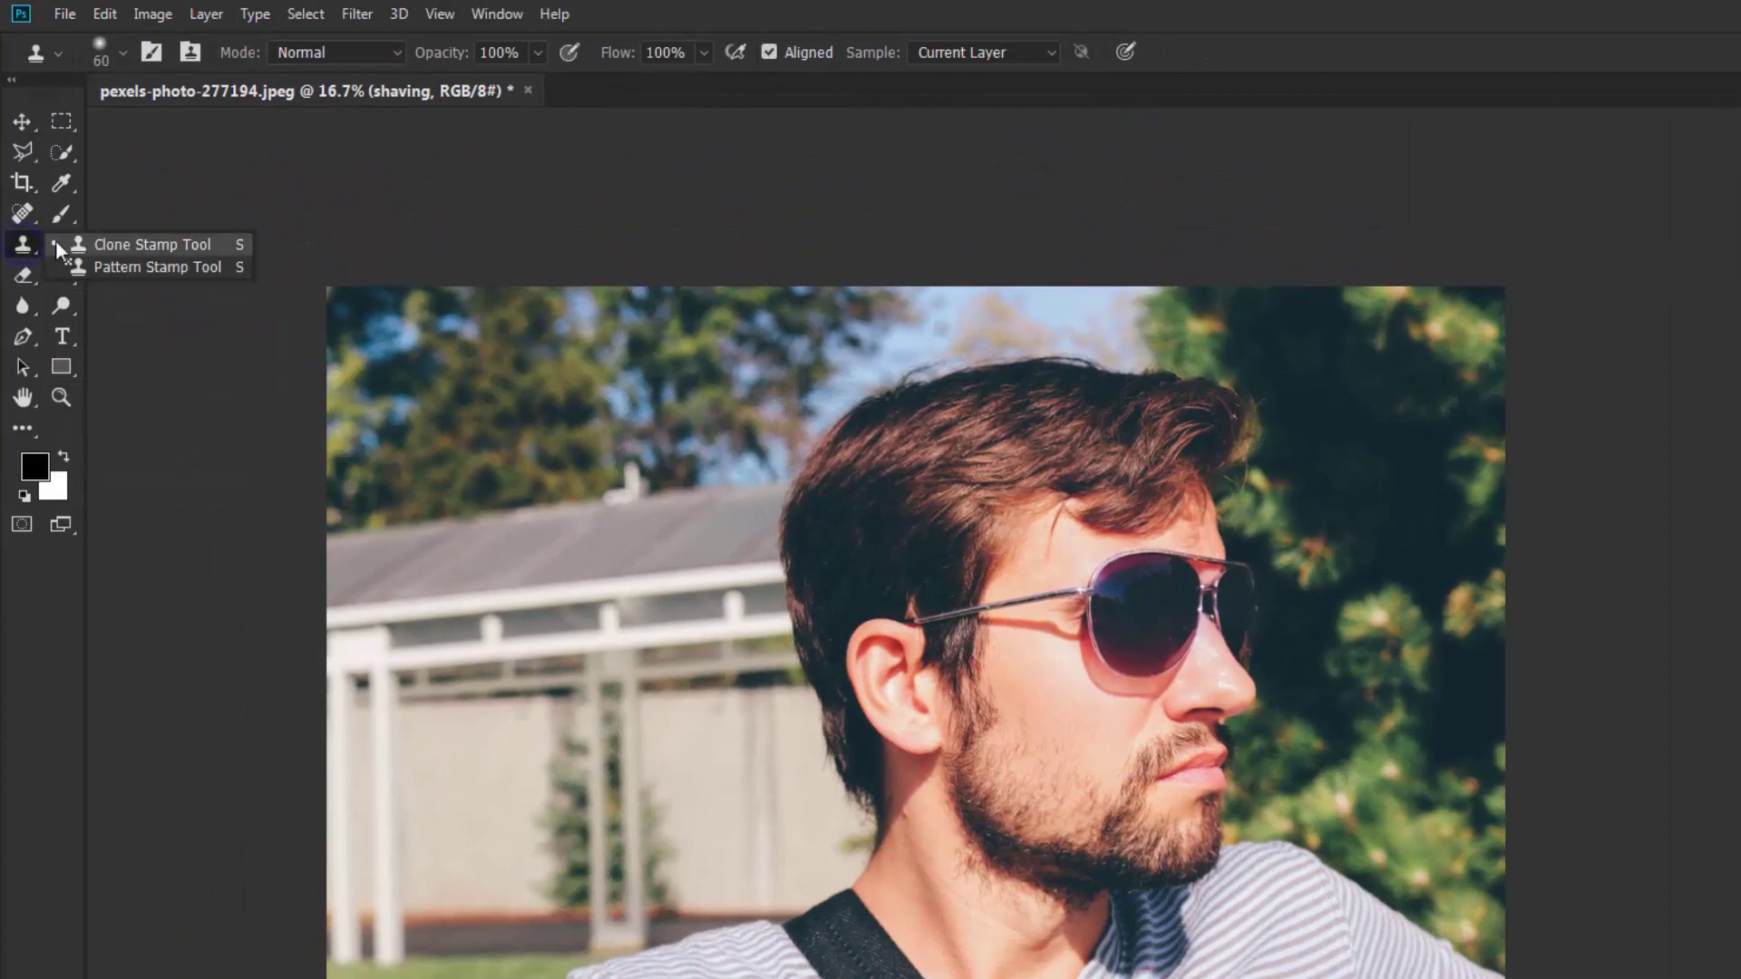
pyautogui.click(143, 243)
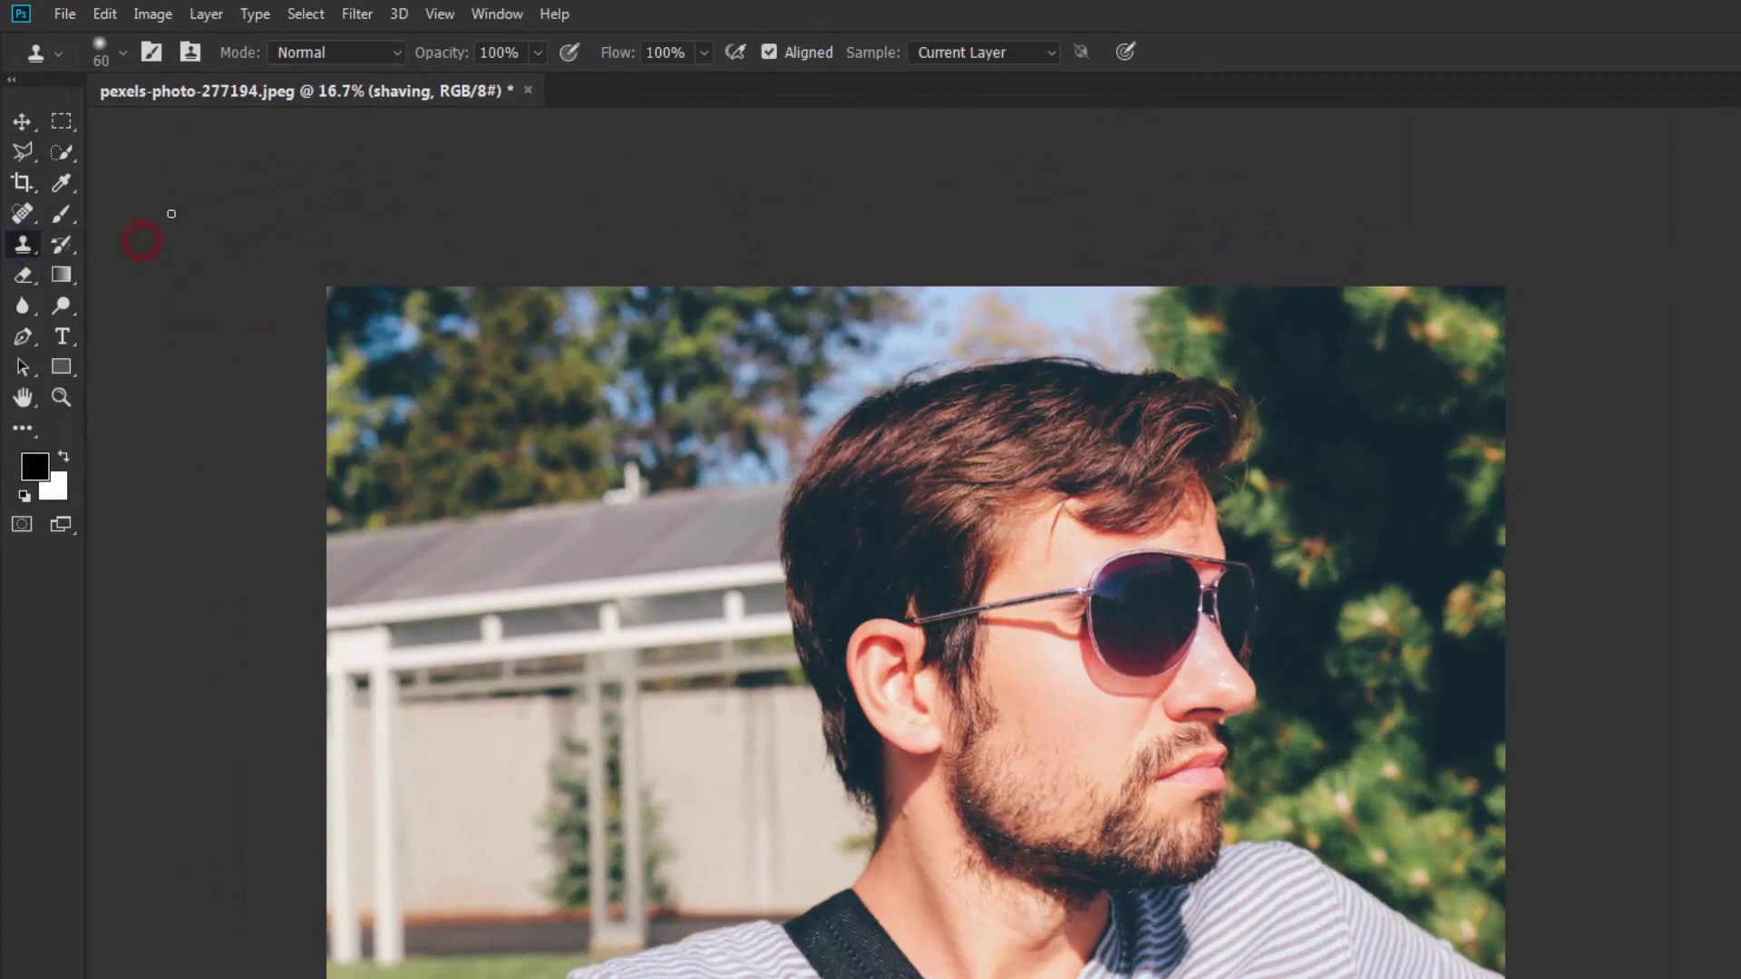
pyautogui.click(325, 54)
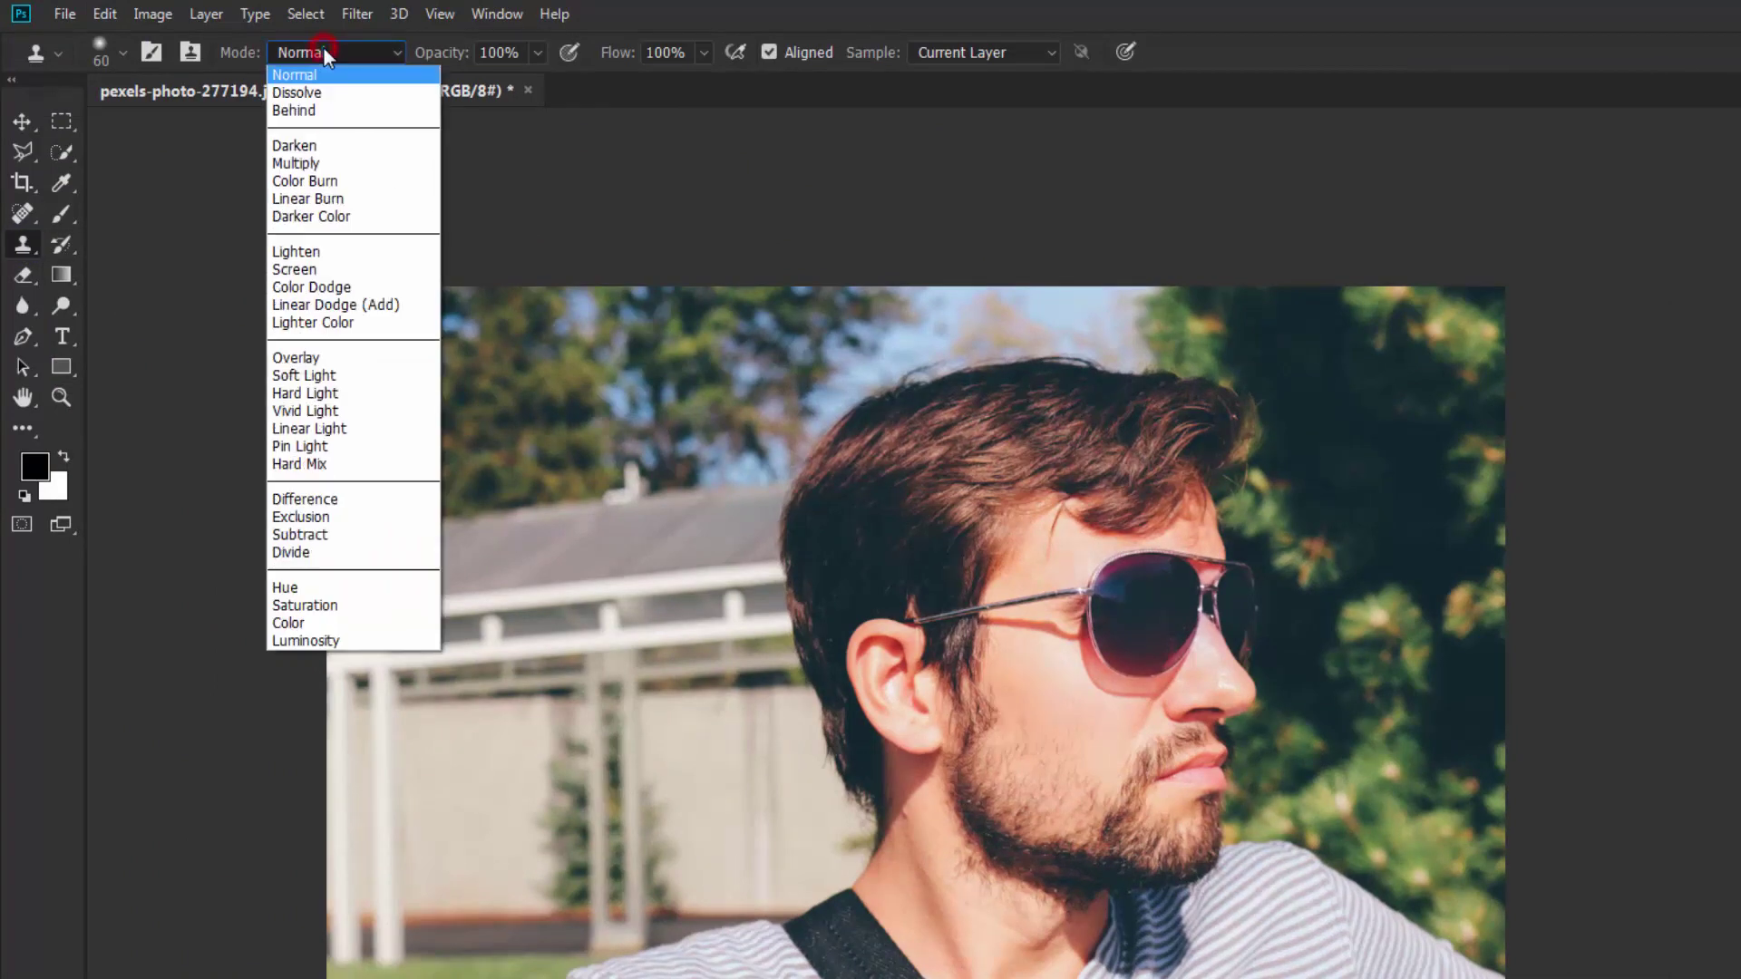
pyautogui.click(317, 253)
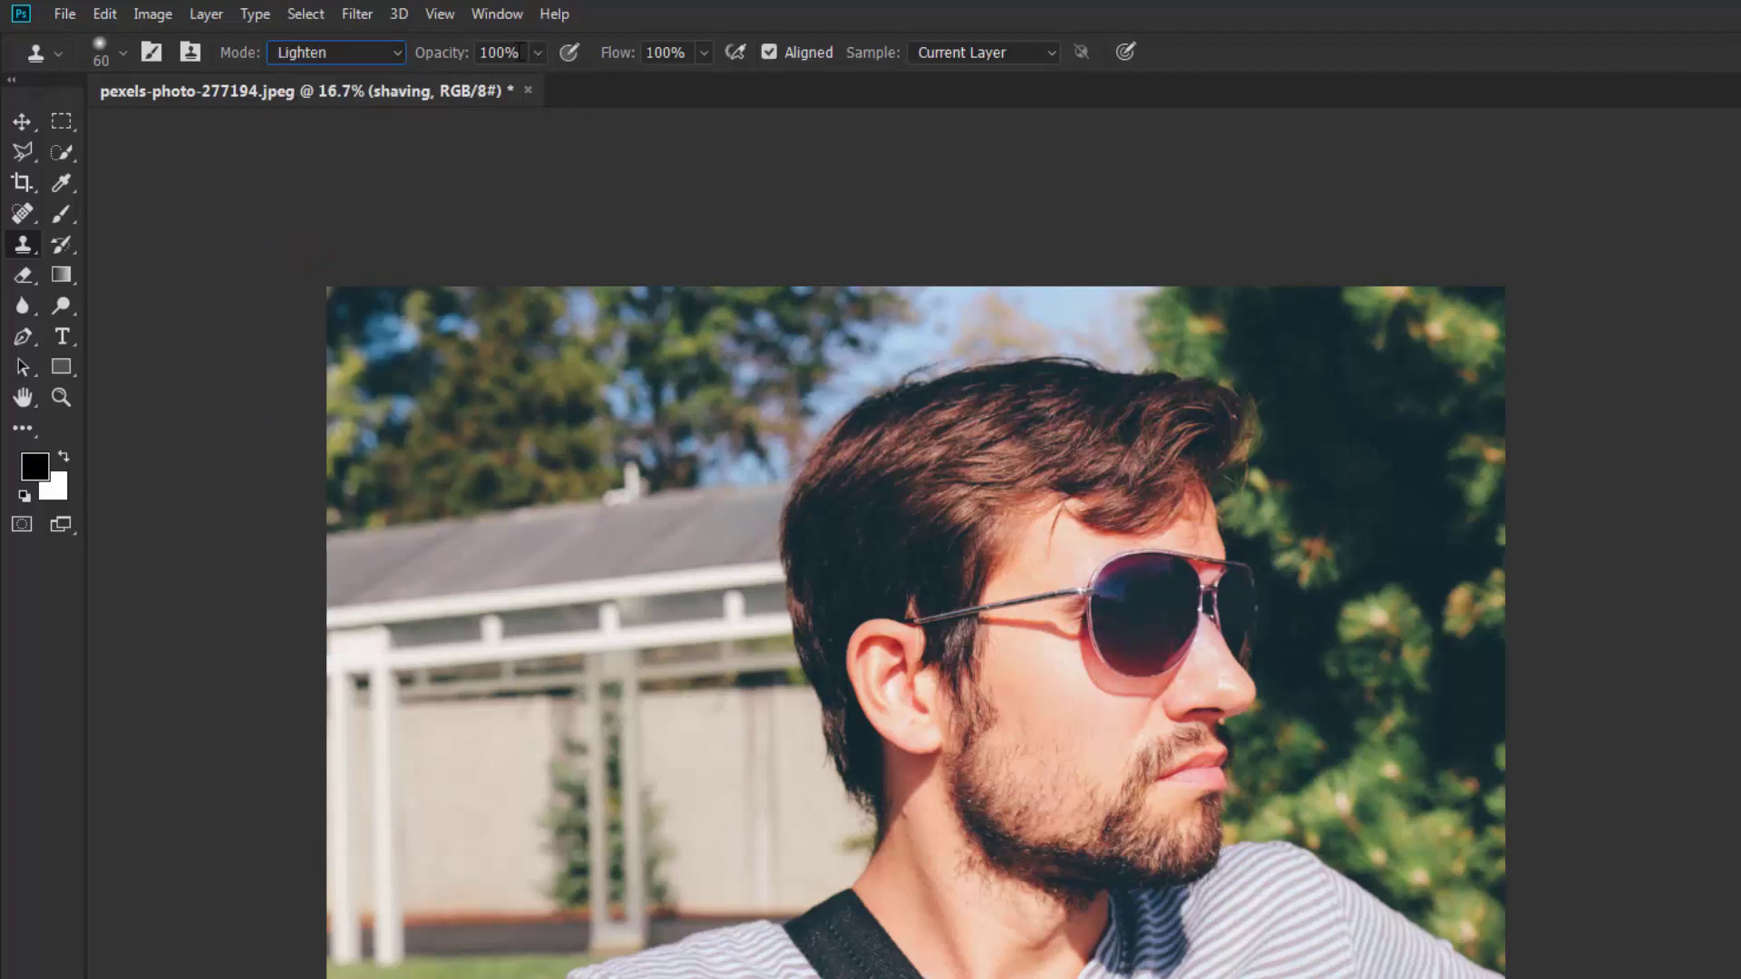
pyautogui.click(702, 53)
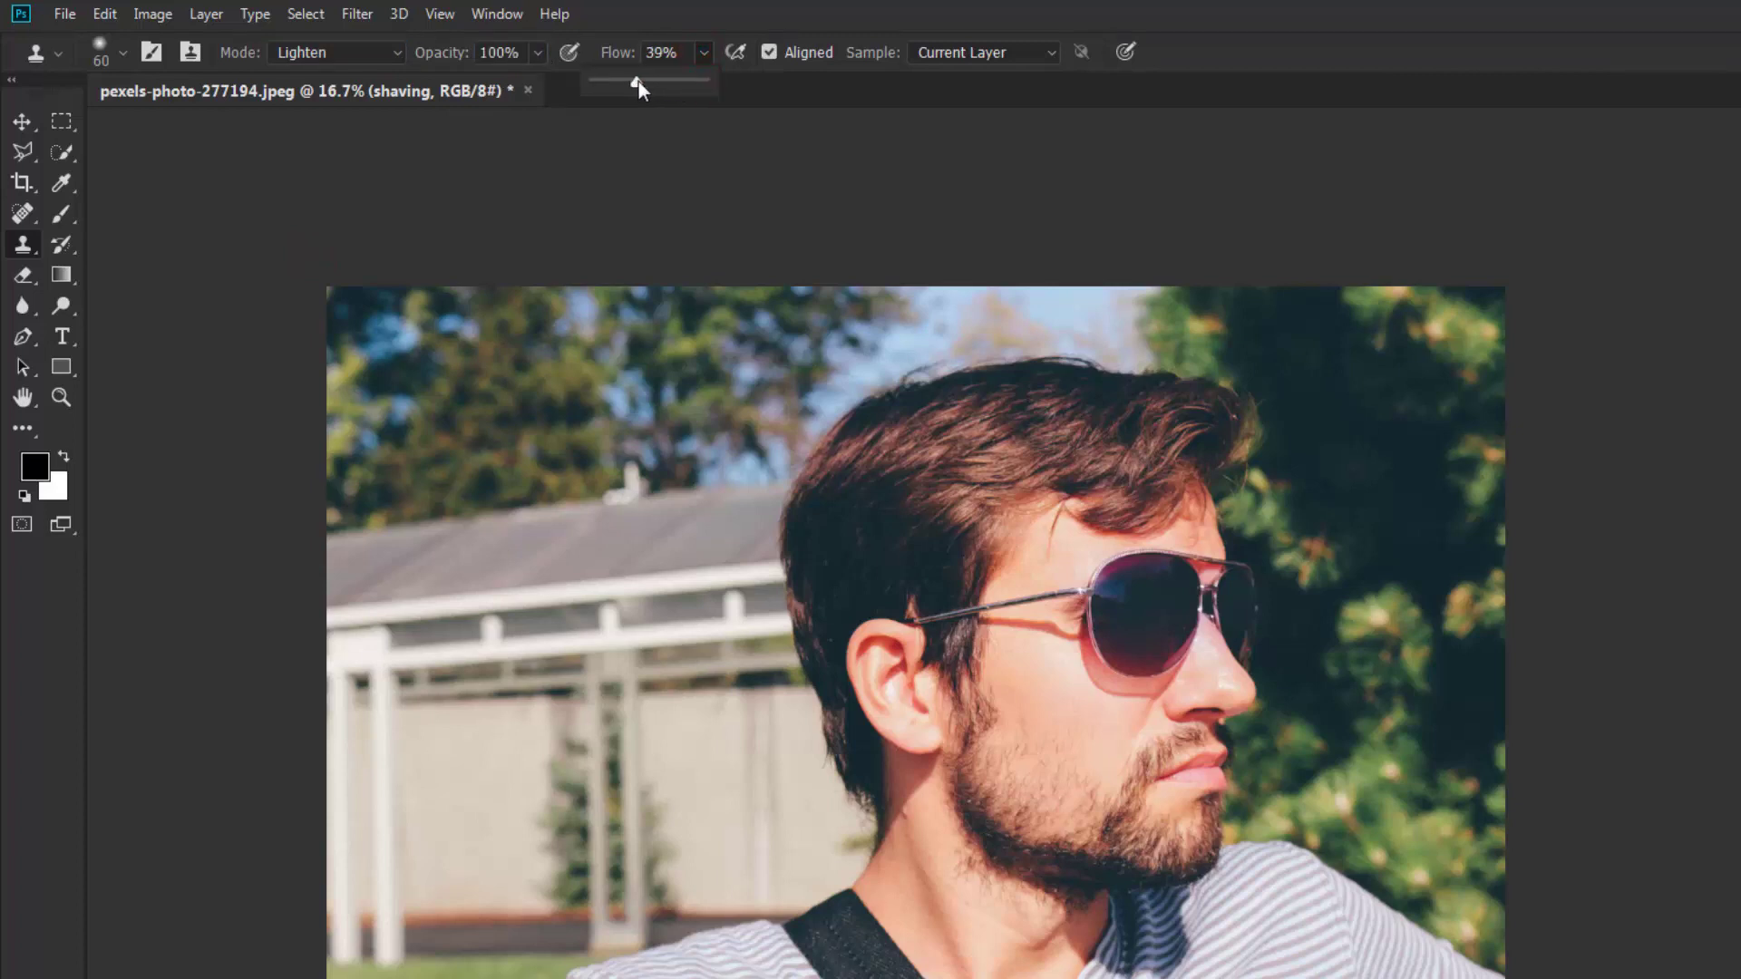
pyautogui.moveTo(644, 84); pyautogui.dragTo(640, 82)
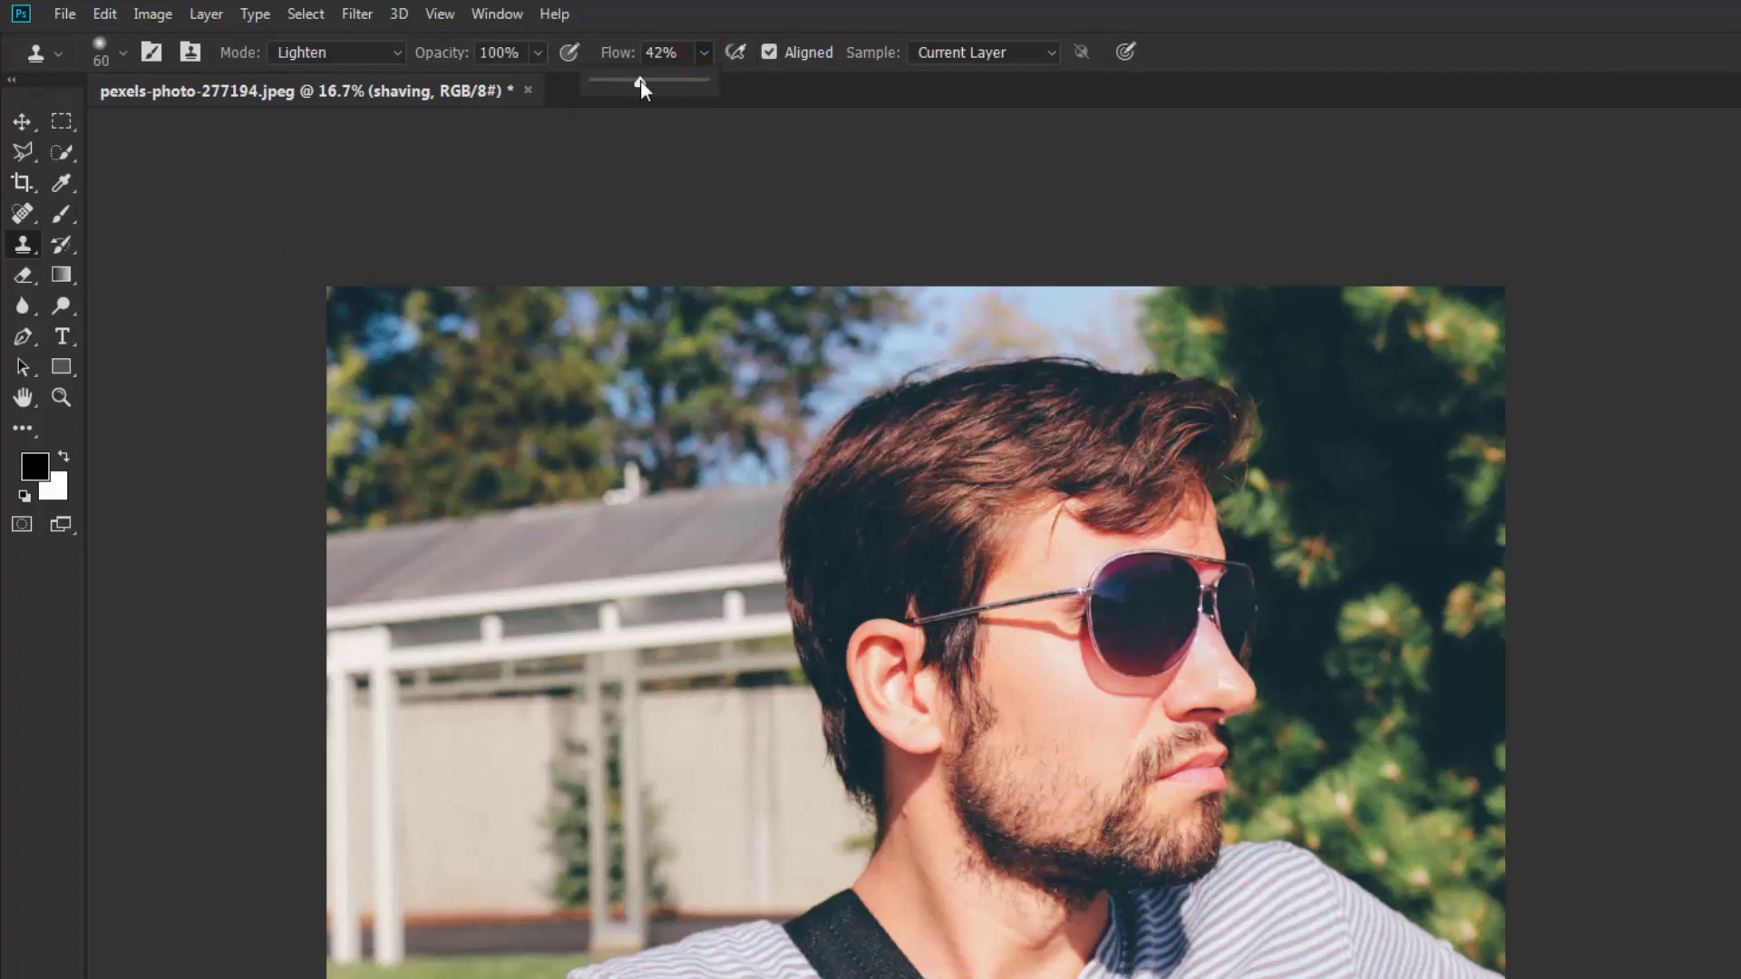
pyautogui.click(697, 218)
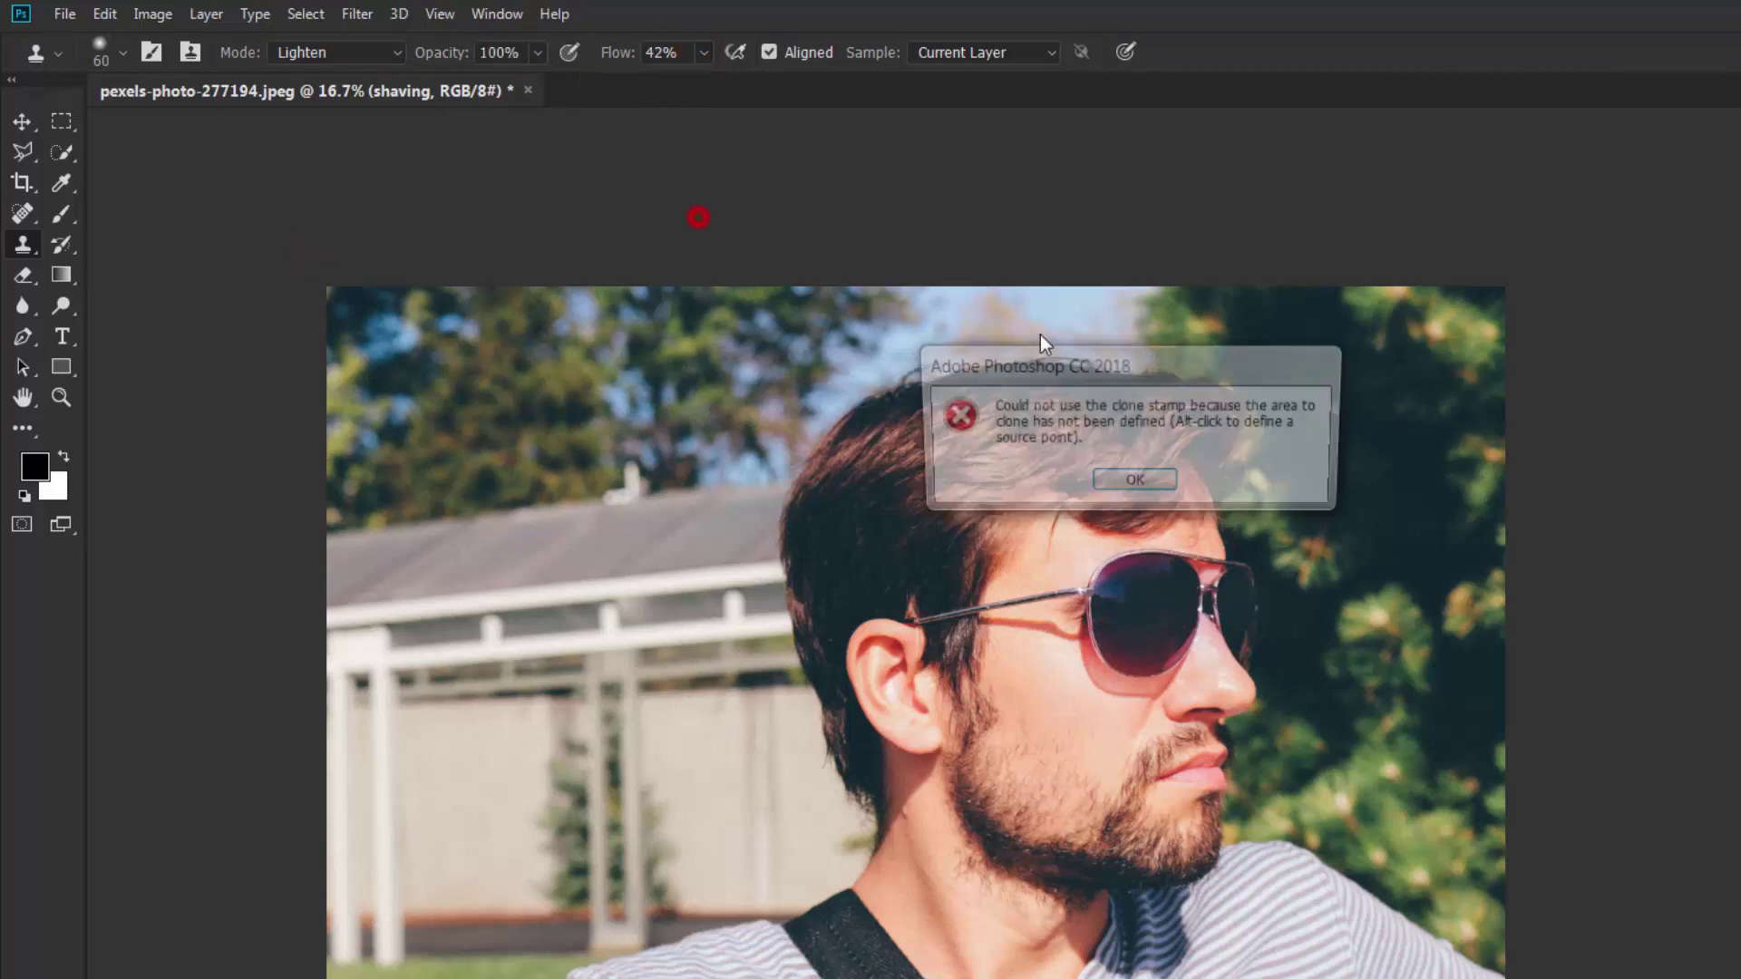
pyautogui.click(1145, 485)
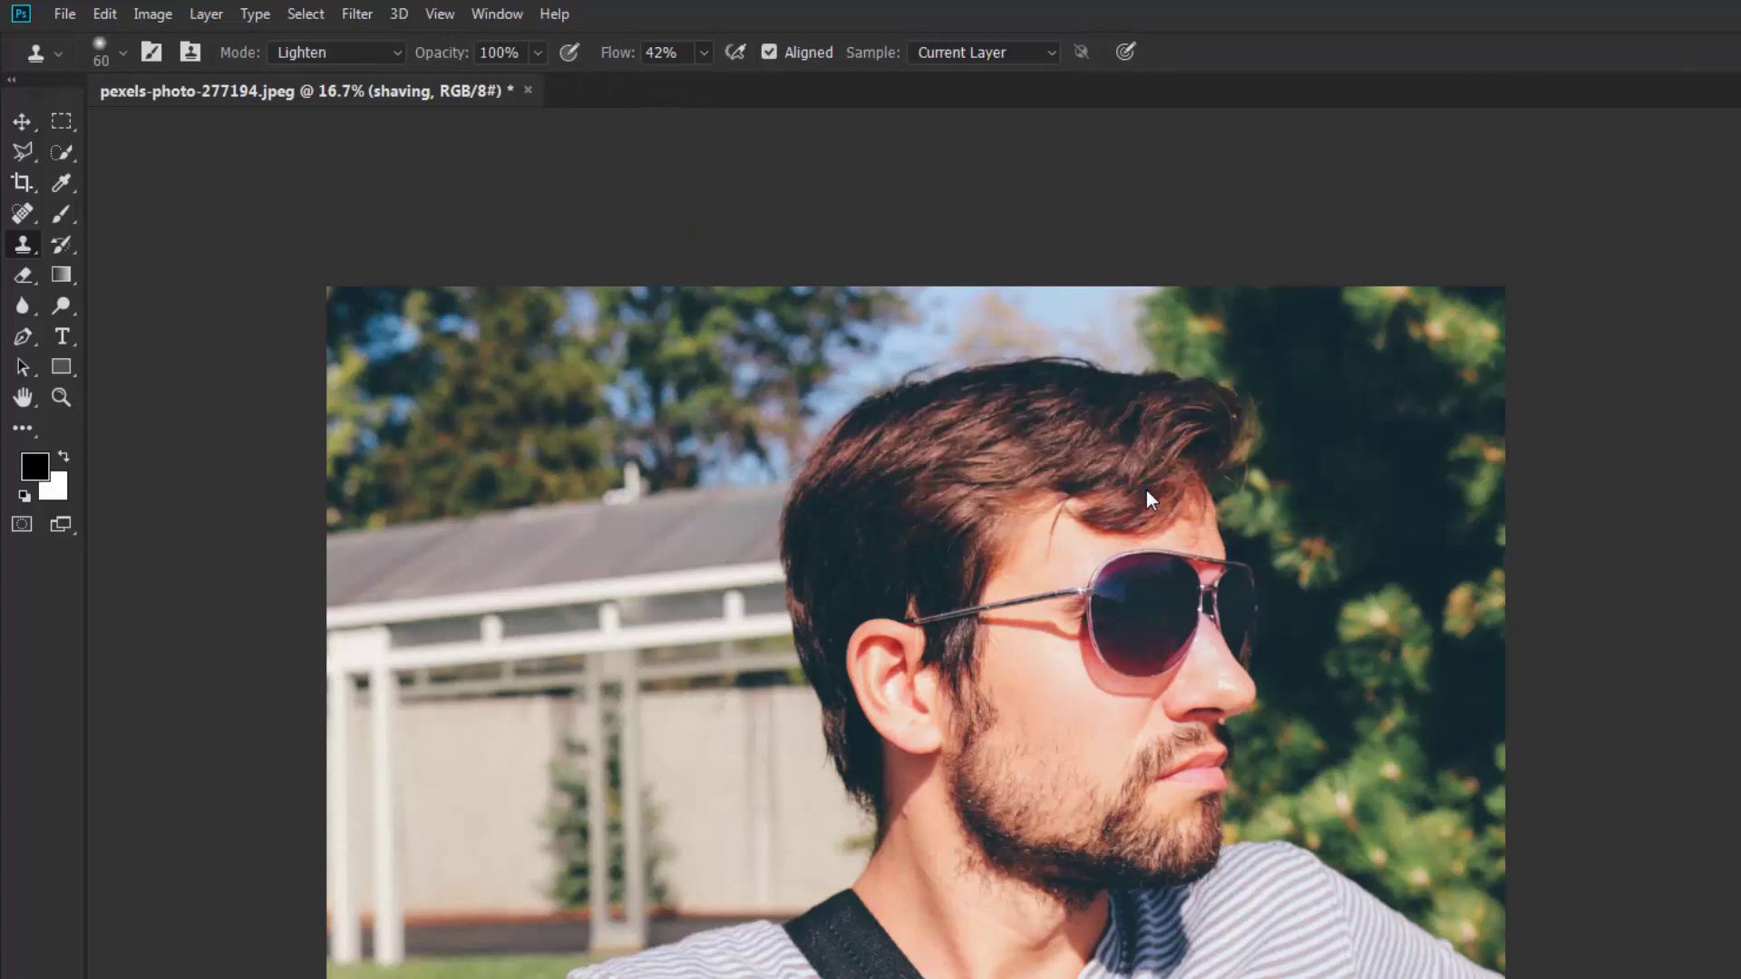
# Step: Get a close view of the bearded cheek and set the clone brush size to 80
pyautogui.hotkey('ctrl', '+')
pyautogui.hotkey('ctrl', '+')
pyautogui.hotkey('ctrl', '+')
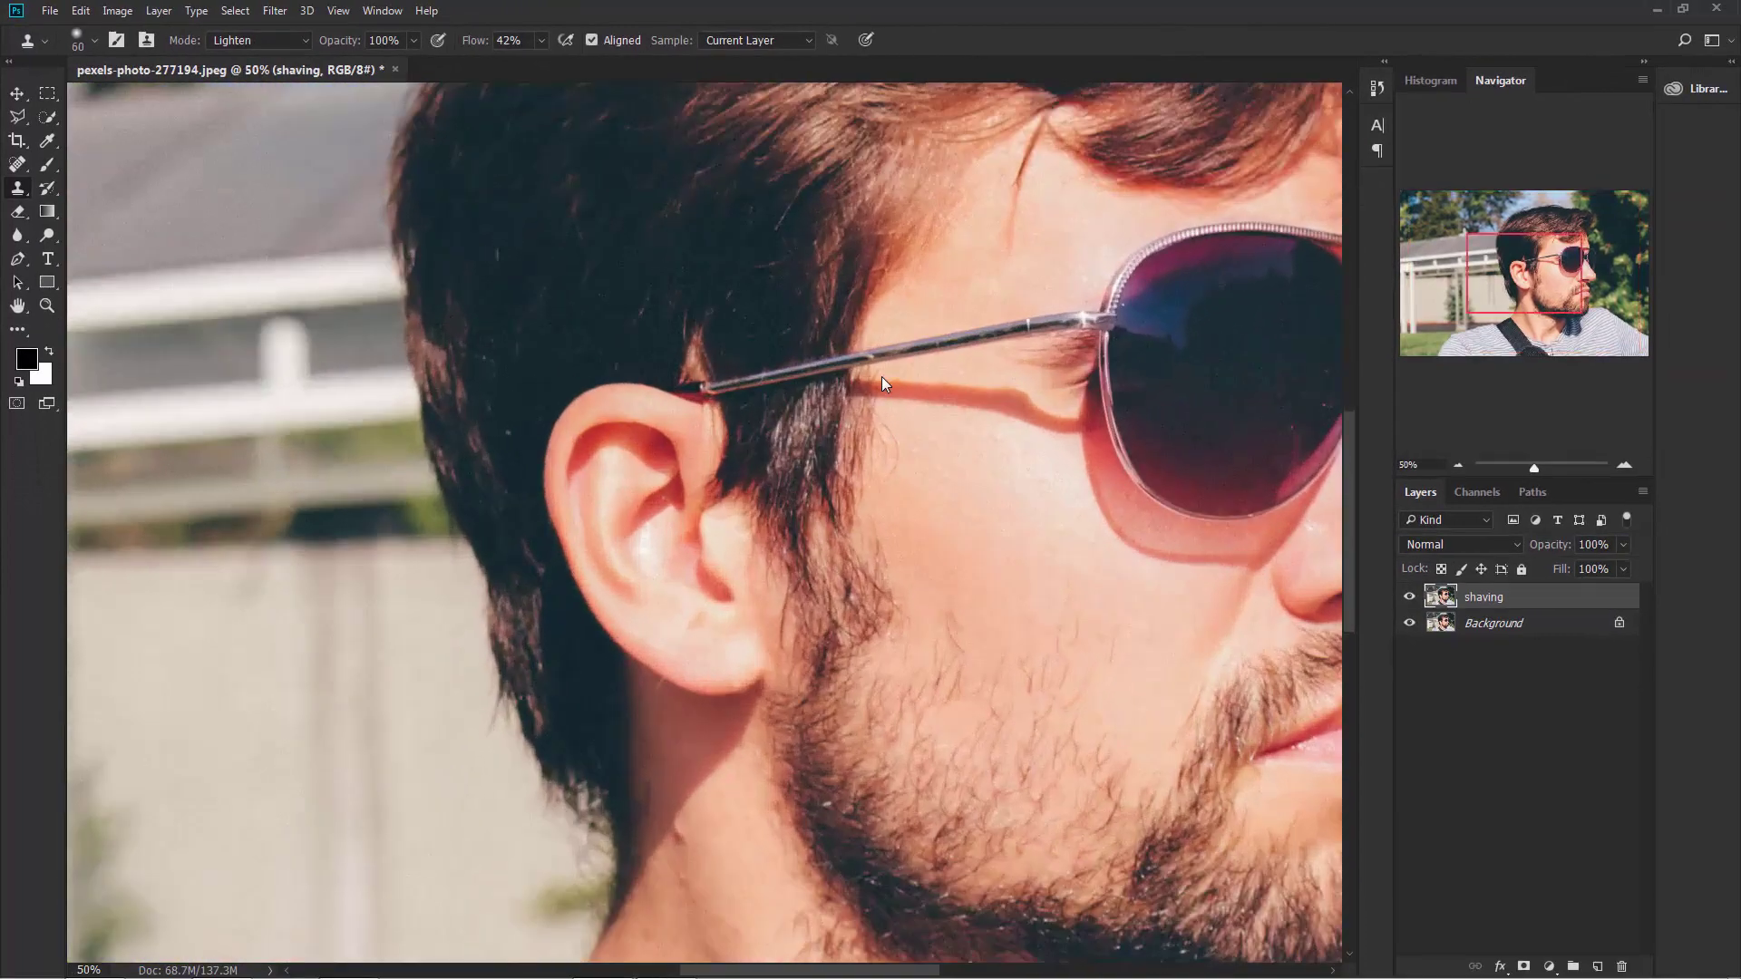
pyautogui.moveTo(973, 563); pyautogui.dragTo(762, 552)
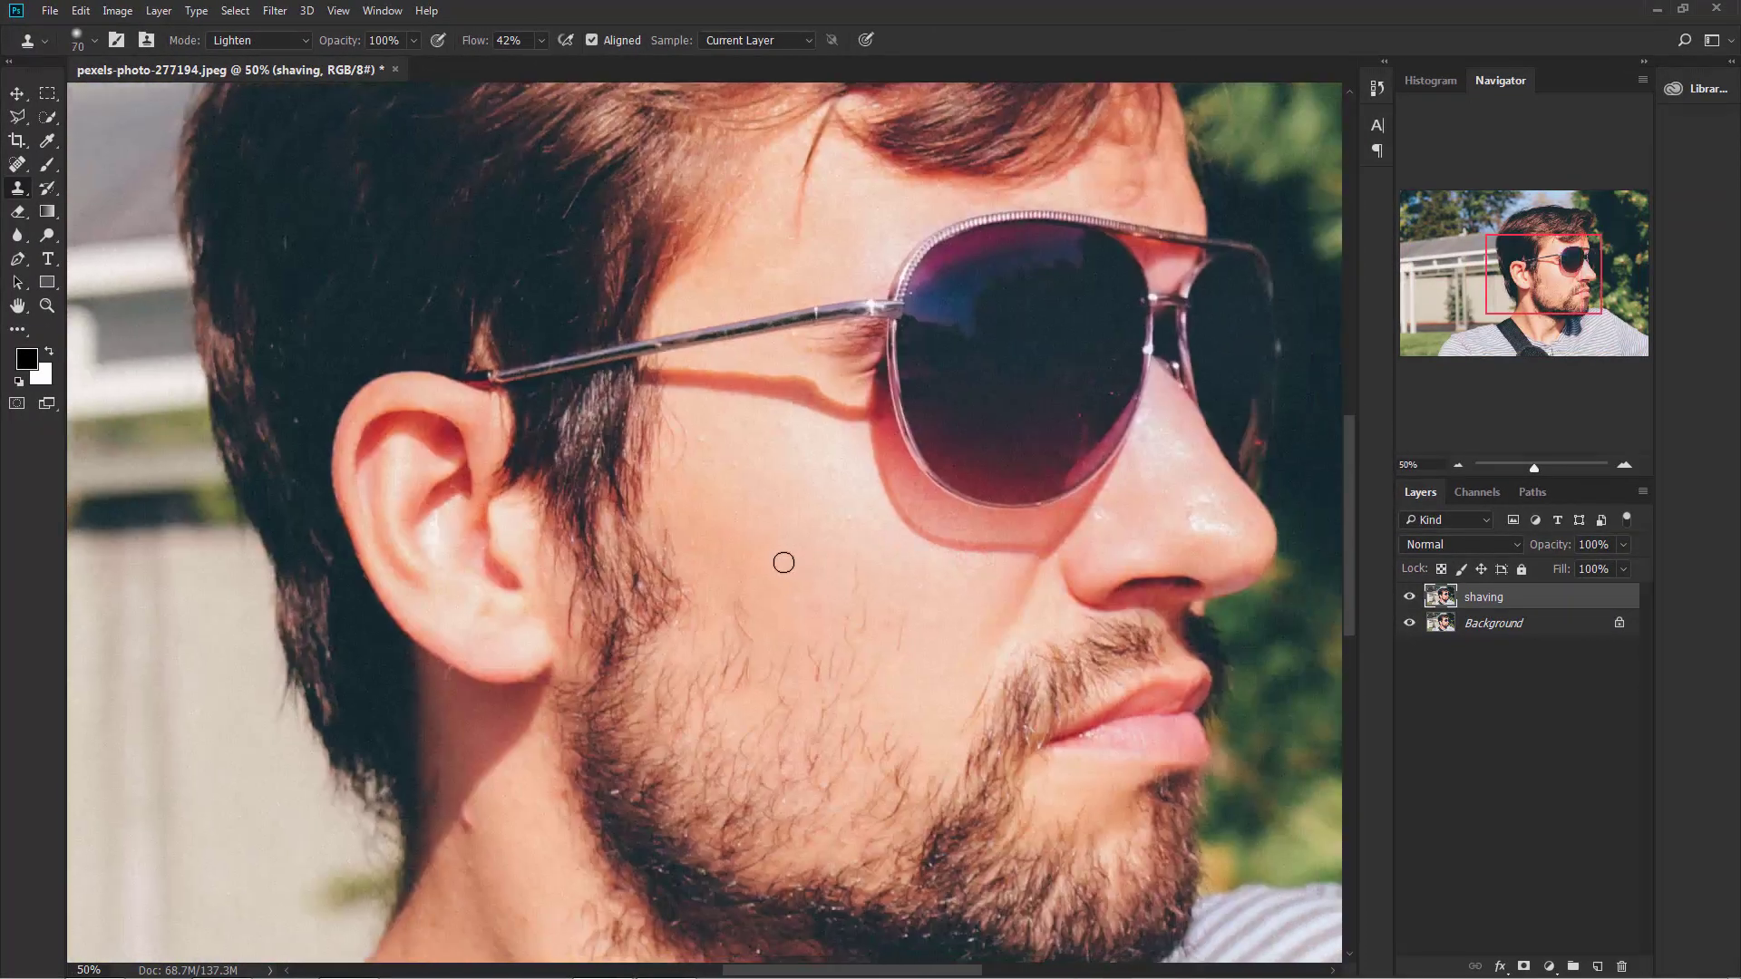
pyautogui.press(']')
pyautogui.press(']')
pyautogui.press(']')
pyautogui.press(']')
pyautogui.press(']')
pyautogui.press(']')
pyautogui.press(']')
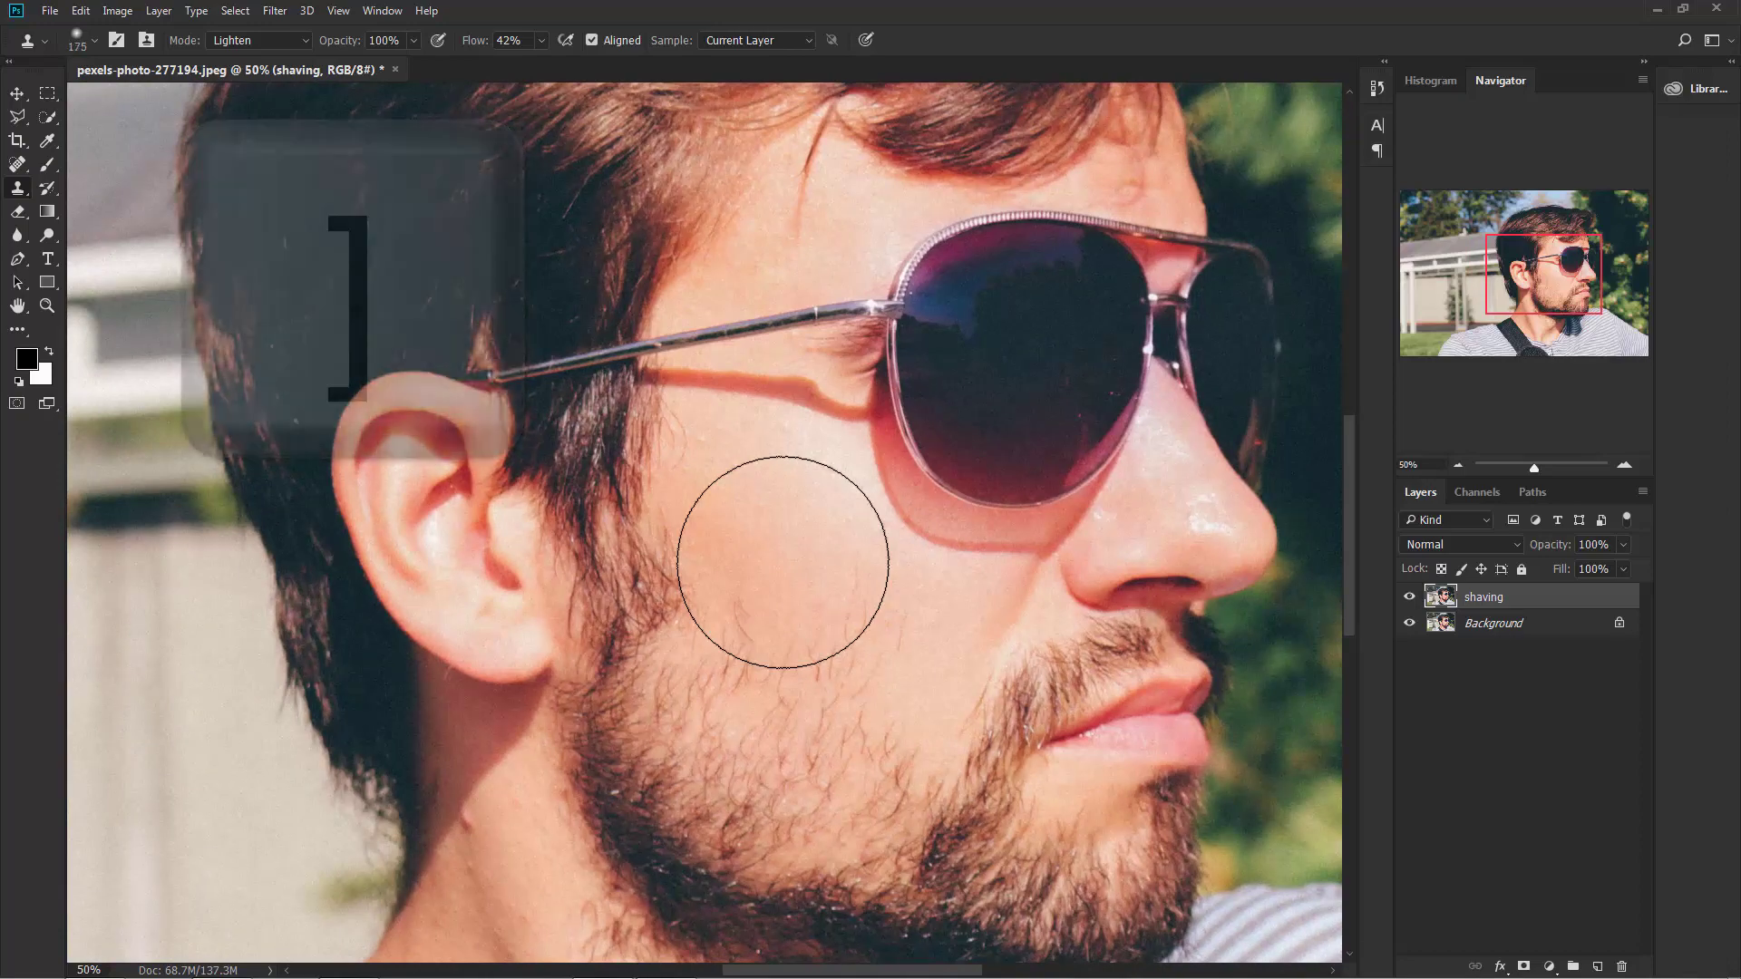
pyautogui.press('[')
pyautogui.press('[')
pyautogui.press('[')
pyautogui.press('[')
pyautogui.press('[')
pyautogui.hotkey('ctrl', '+')
pyautogui.hotkey('ctrl', '+')
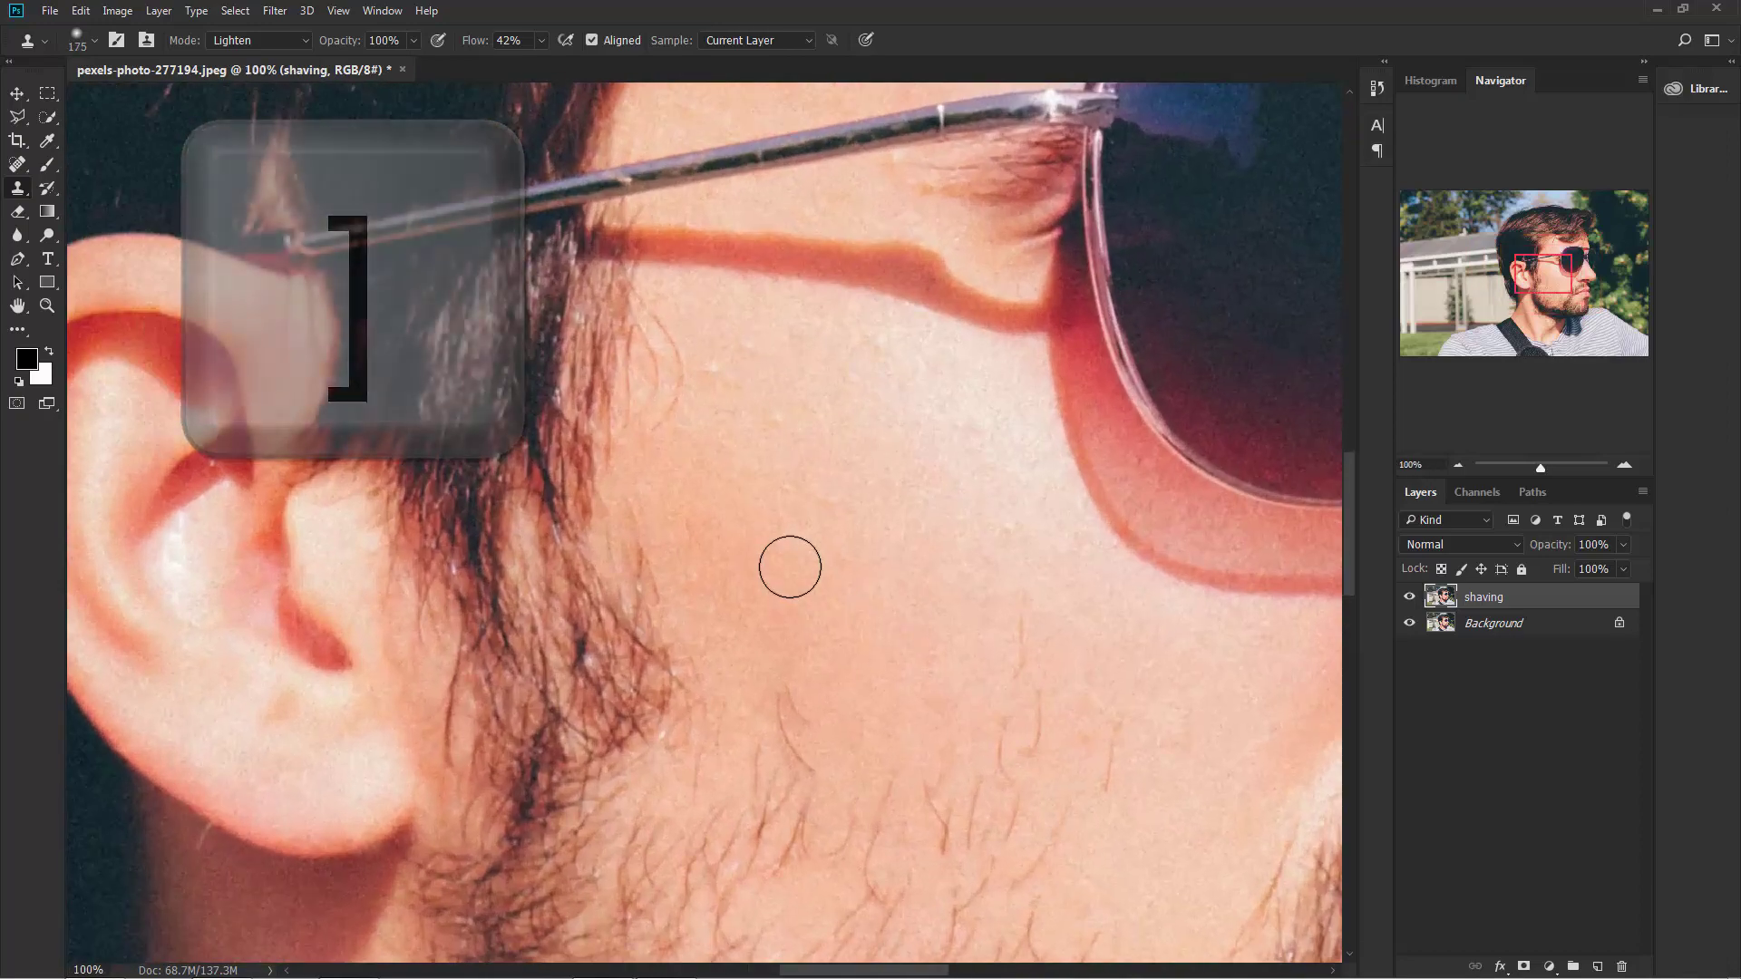
pyautogui.moveTo(855, 699); pyautogui.dragTo(449, 354)
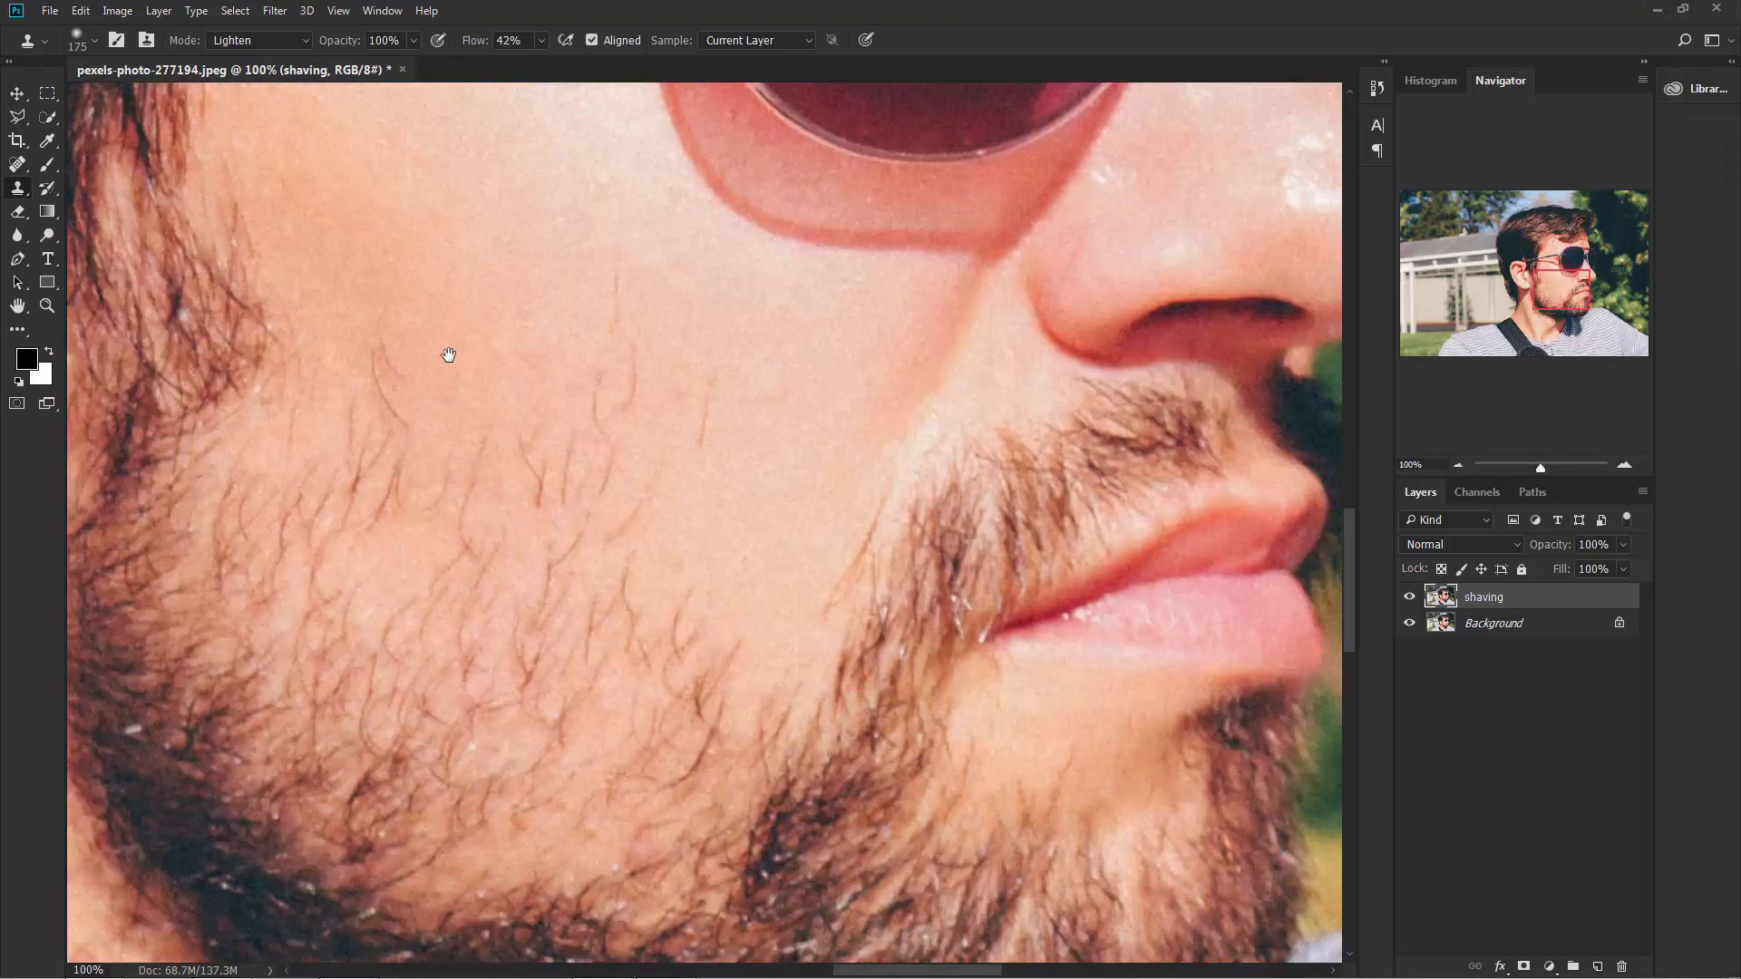
pyautogui.scroll(-1, 449, 355)
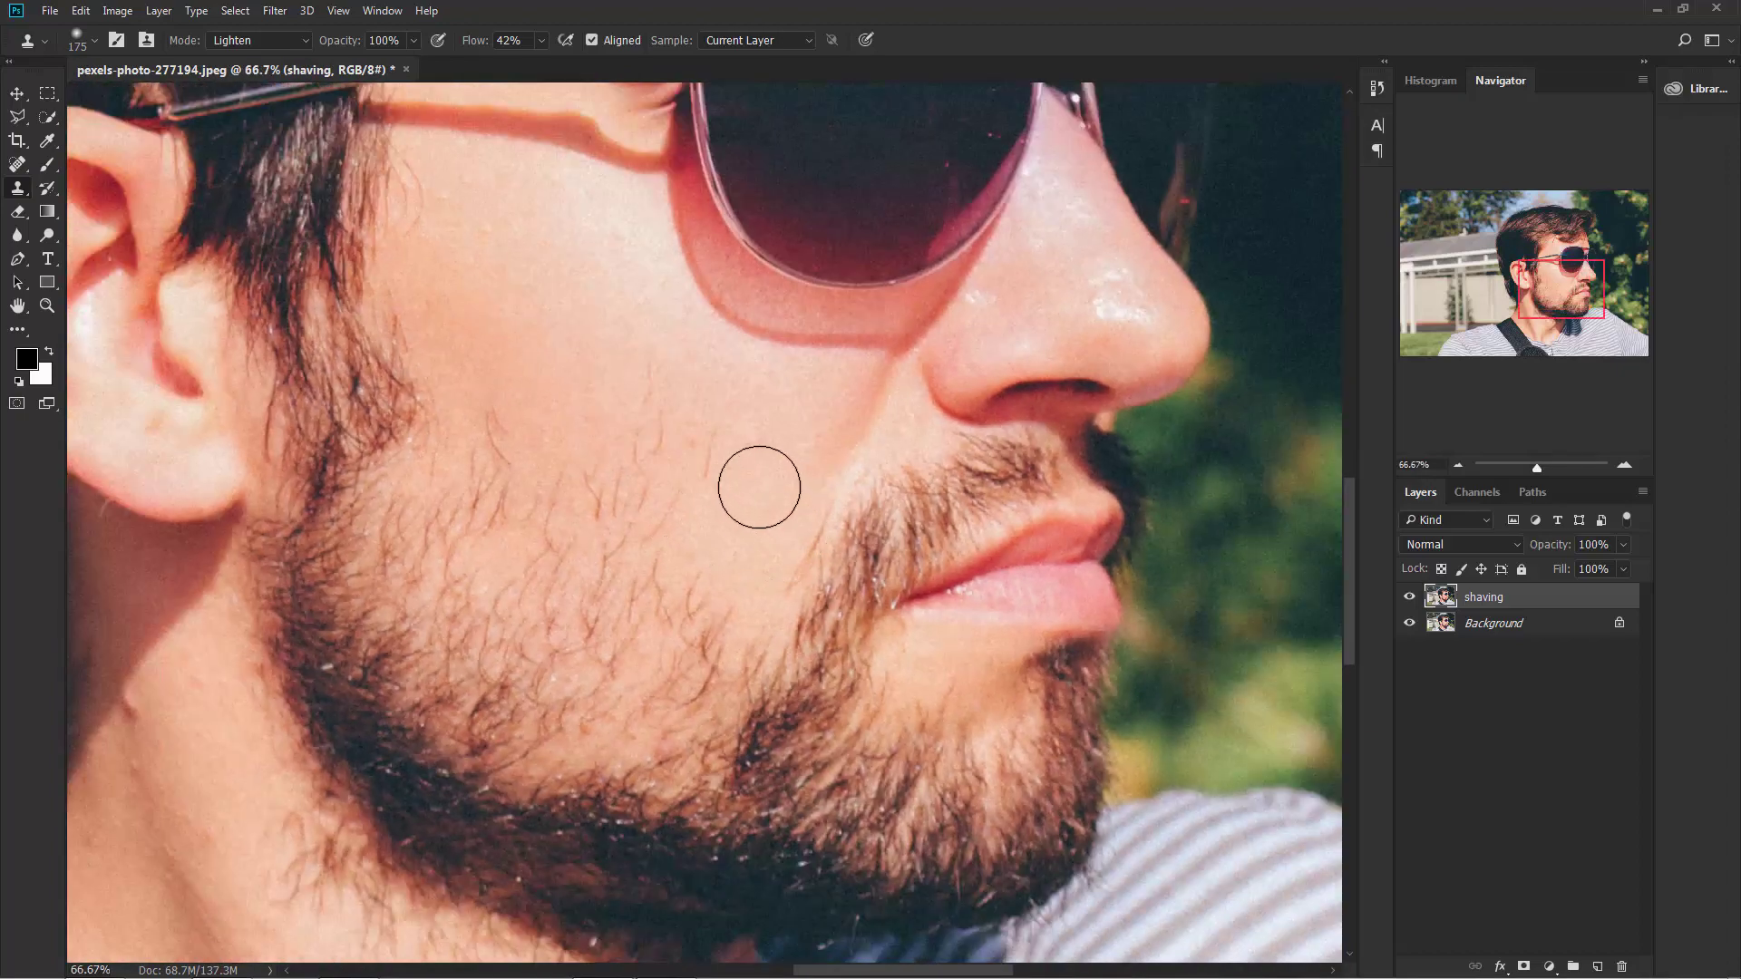
pyautogui.press('[')
pyautogui.press('[')
pyautogui.press('[')
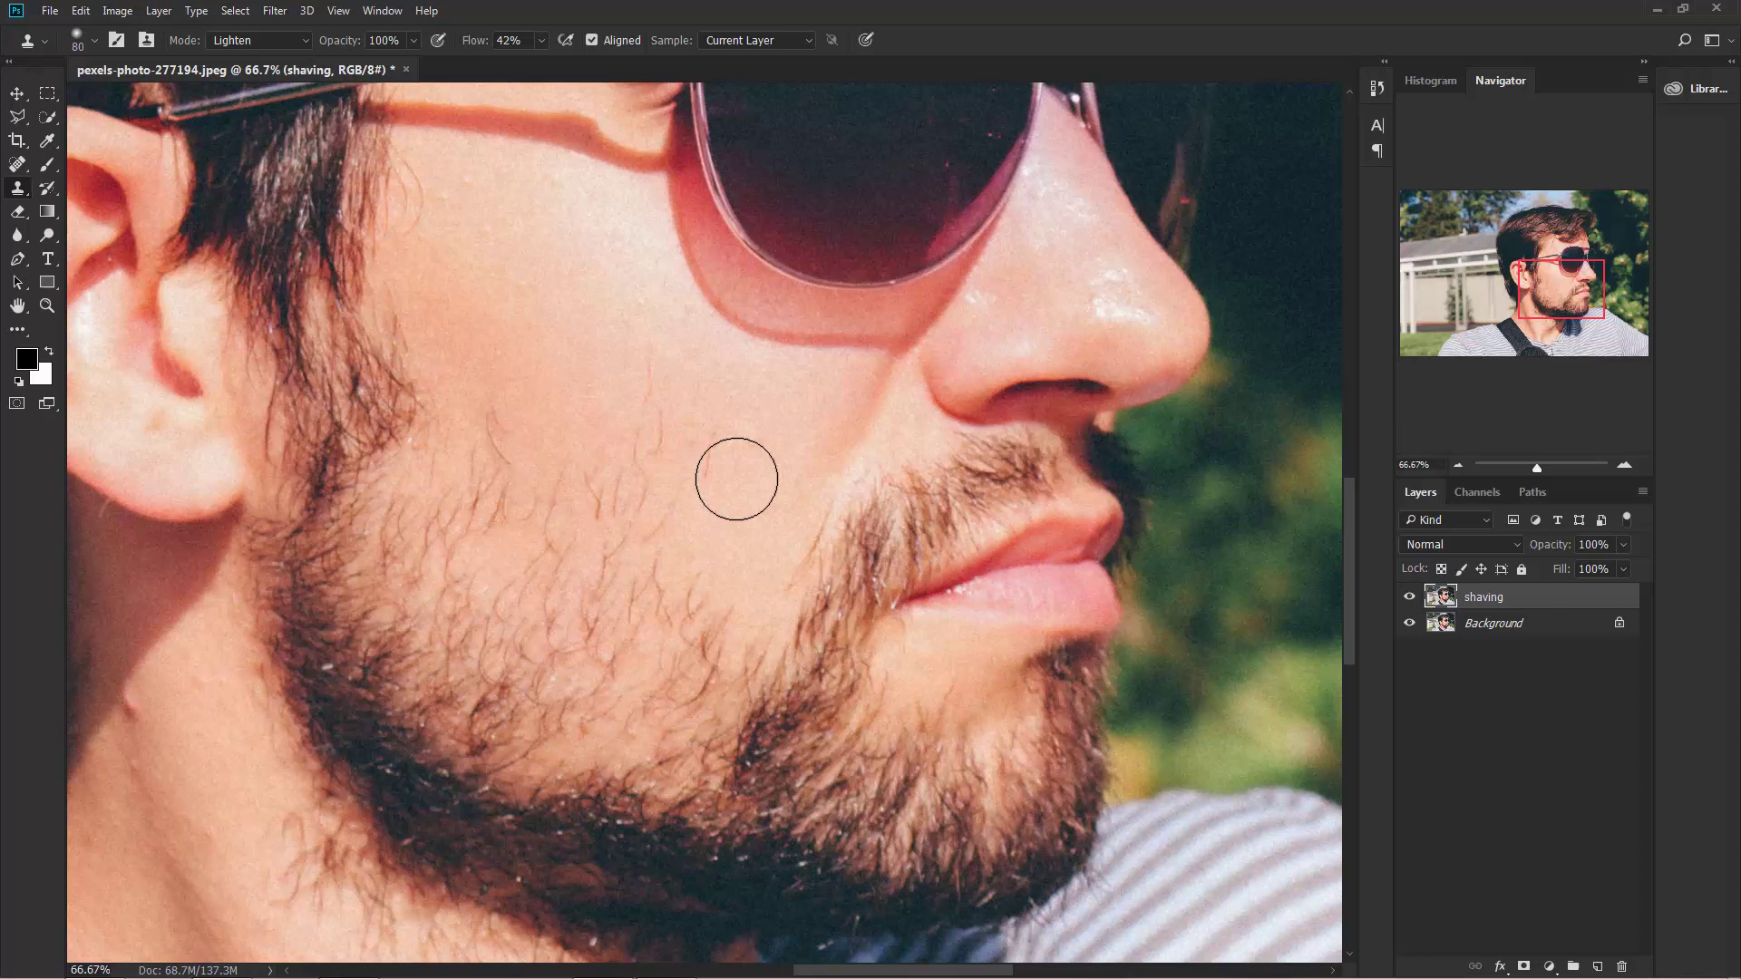
# Step: Clone clean cheek skin over the stray hairs on the lower cheek beside the moustache and mouth corner
pyautogui.press('alt')
pyautogui.keyDown('alt'); pyautogui.click(580, 365); pyautogui.keyUp('alt')
pyautogui.moveTo(646, 346)
pyautogui.mouseDown()
pyautogui.moveTo(646, 399)
pyautogui.moveTo(643, 363)
pyautogui.mouseUp()
pyautogui.keyDown('alt'); pyautogui.click(760, 480); pyautogui.keyUp('alt')
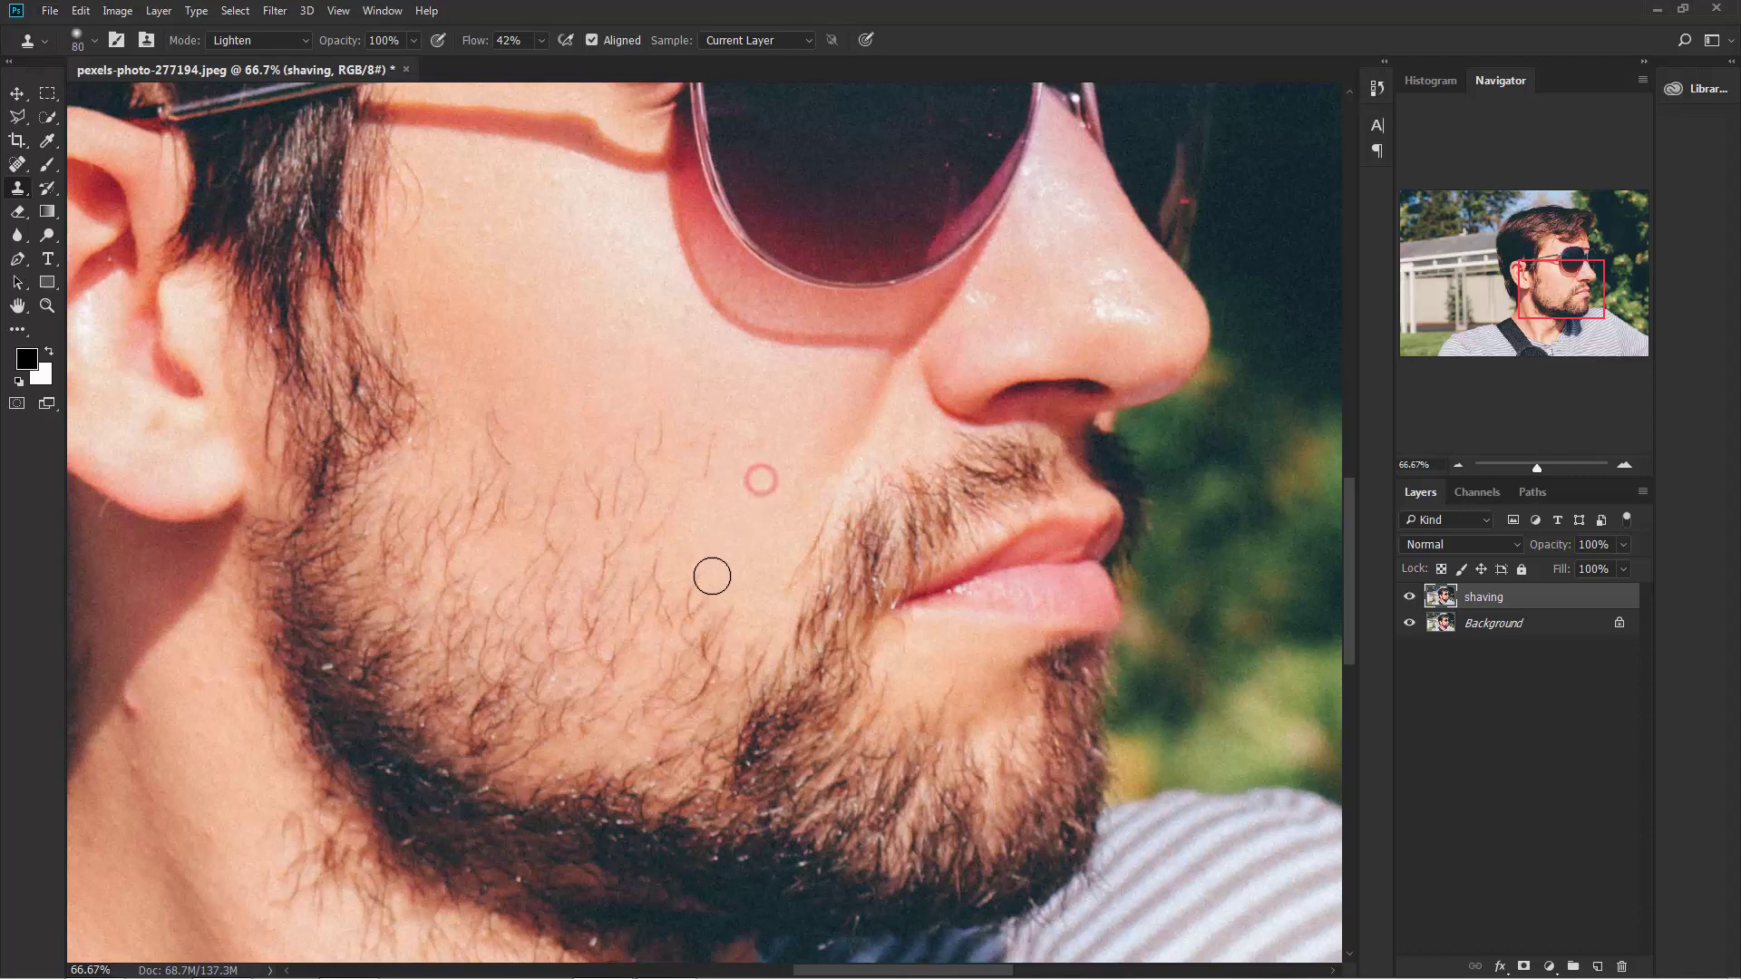
pyautogui.moveTo(718, 596)
pyautogui.mouseDown()
pyautogui.moveTo(699, 630)
pyautogui.moveTo(691, 580)
pyautogui.moveTo(716, 610)
pyautogui.mouseUp()
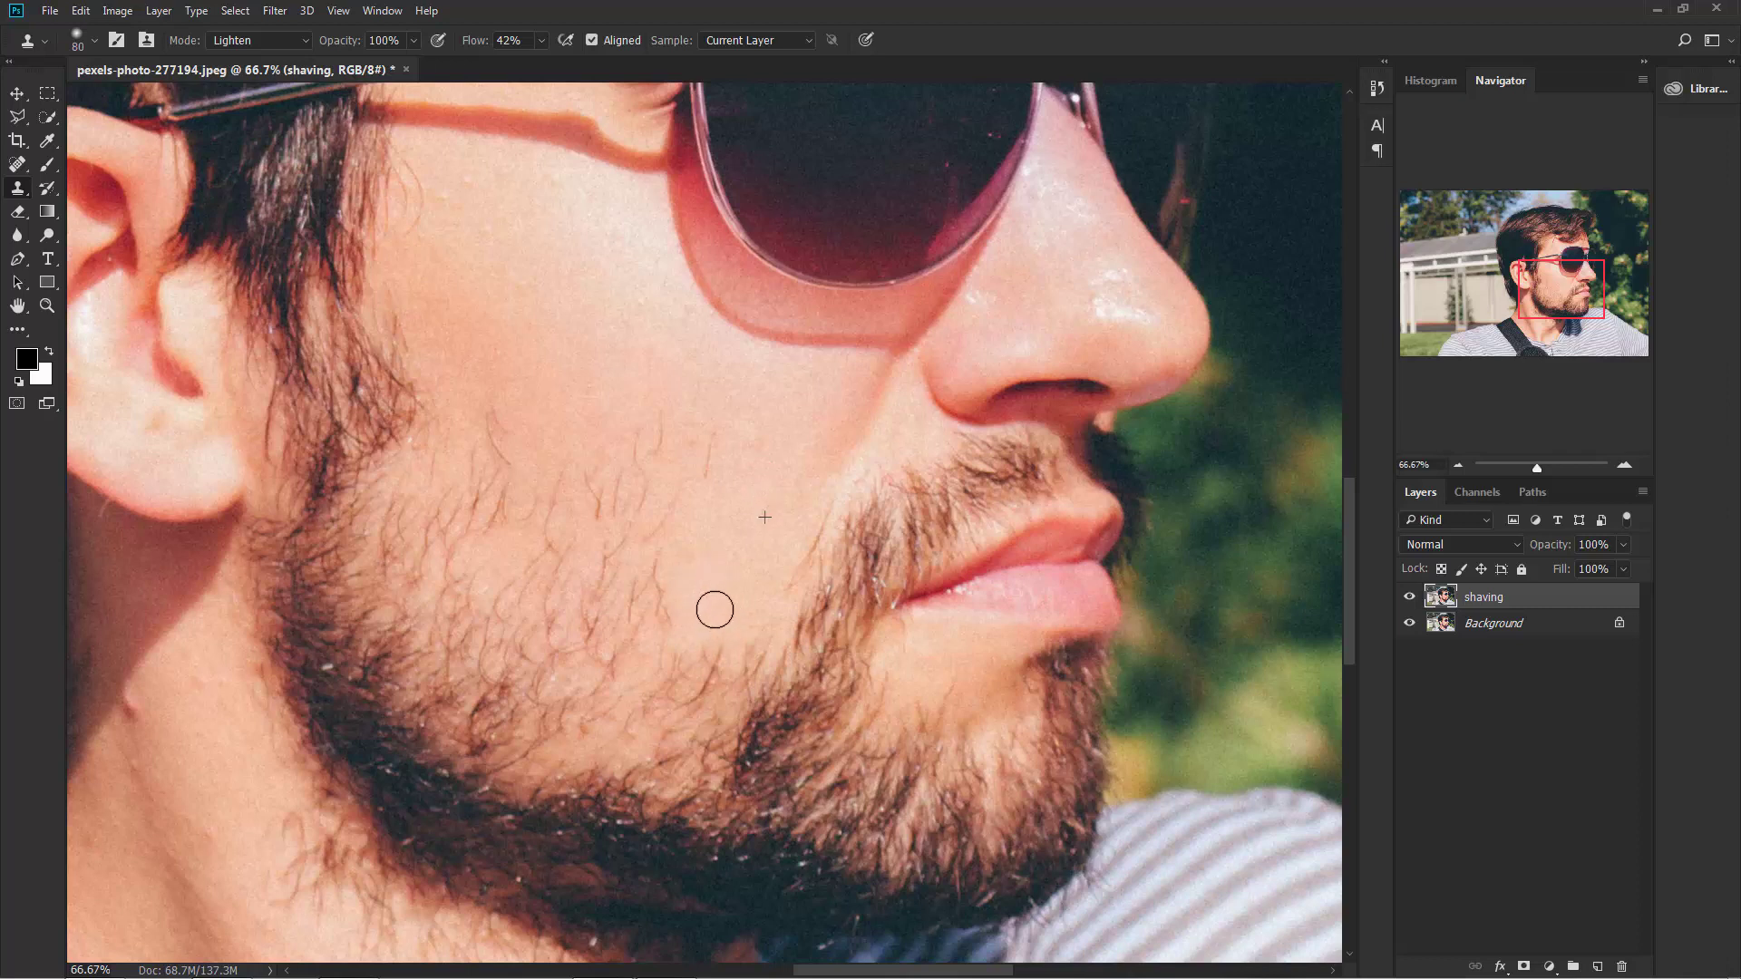
pyautogui.keyDown('alt'); pyautogui.click(764, 503); pyautogui.keyUp('alt')
pyautogui.moveTo(818, 512)
pyautogui.mouseDown()
pyautogui.moveTo(801, 580)
pyautogui.moveTo(816, 498)
pyautogui.moveTo(738, 622)
pyautogui.moveTo(770, 534)
pyautogui.mouseUp()
pyautogui.keyDown('alt'); pyautogui.click(768, 515); pyautogui.keyUp('alt')
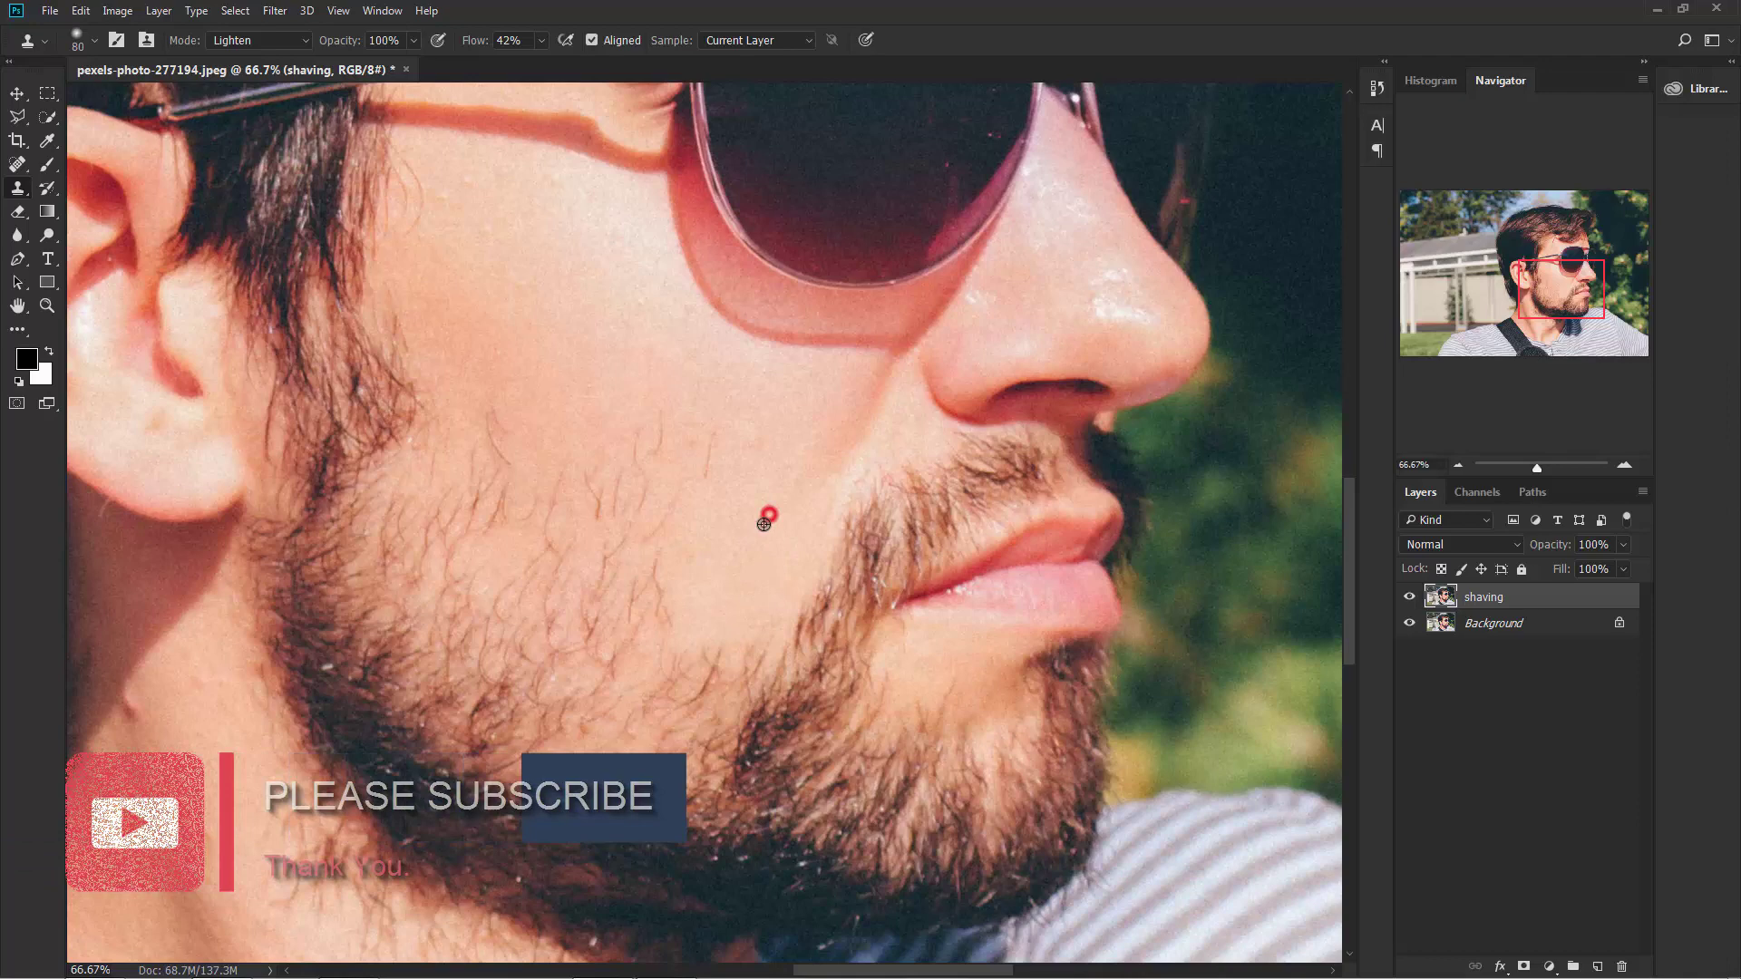
pyautogui.moveTo(667, 590)
pyautogui.mouseDown()
pyautogui.moveTo(649, 599)
pyautogui.moveTo(661, 564)
pyautogui.moveTo(696, 618)
pyautogui.moveTo(706, 552)
pyautogui.moveTo(716, 676)
pyautogui.moveTo(742, 649)
pyautogui.moveTo(752, 662)
pyautogui.moveTo(742, 638)
pyautogui.moveTo(707, 689)
pyautogui.moveTo(670, 659)
pyautogui.moveTo(637, 703)
pyautogui.moveTo(665, 652)
pyautogui.moveTo(629, 673)
pyautogui.moveTo(688, 611)
pyautogui.mouseUp()
pyautogui.keyDown('alt'); pyautogui.click(739, 590); pyautogui.keyUp('alt')
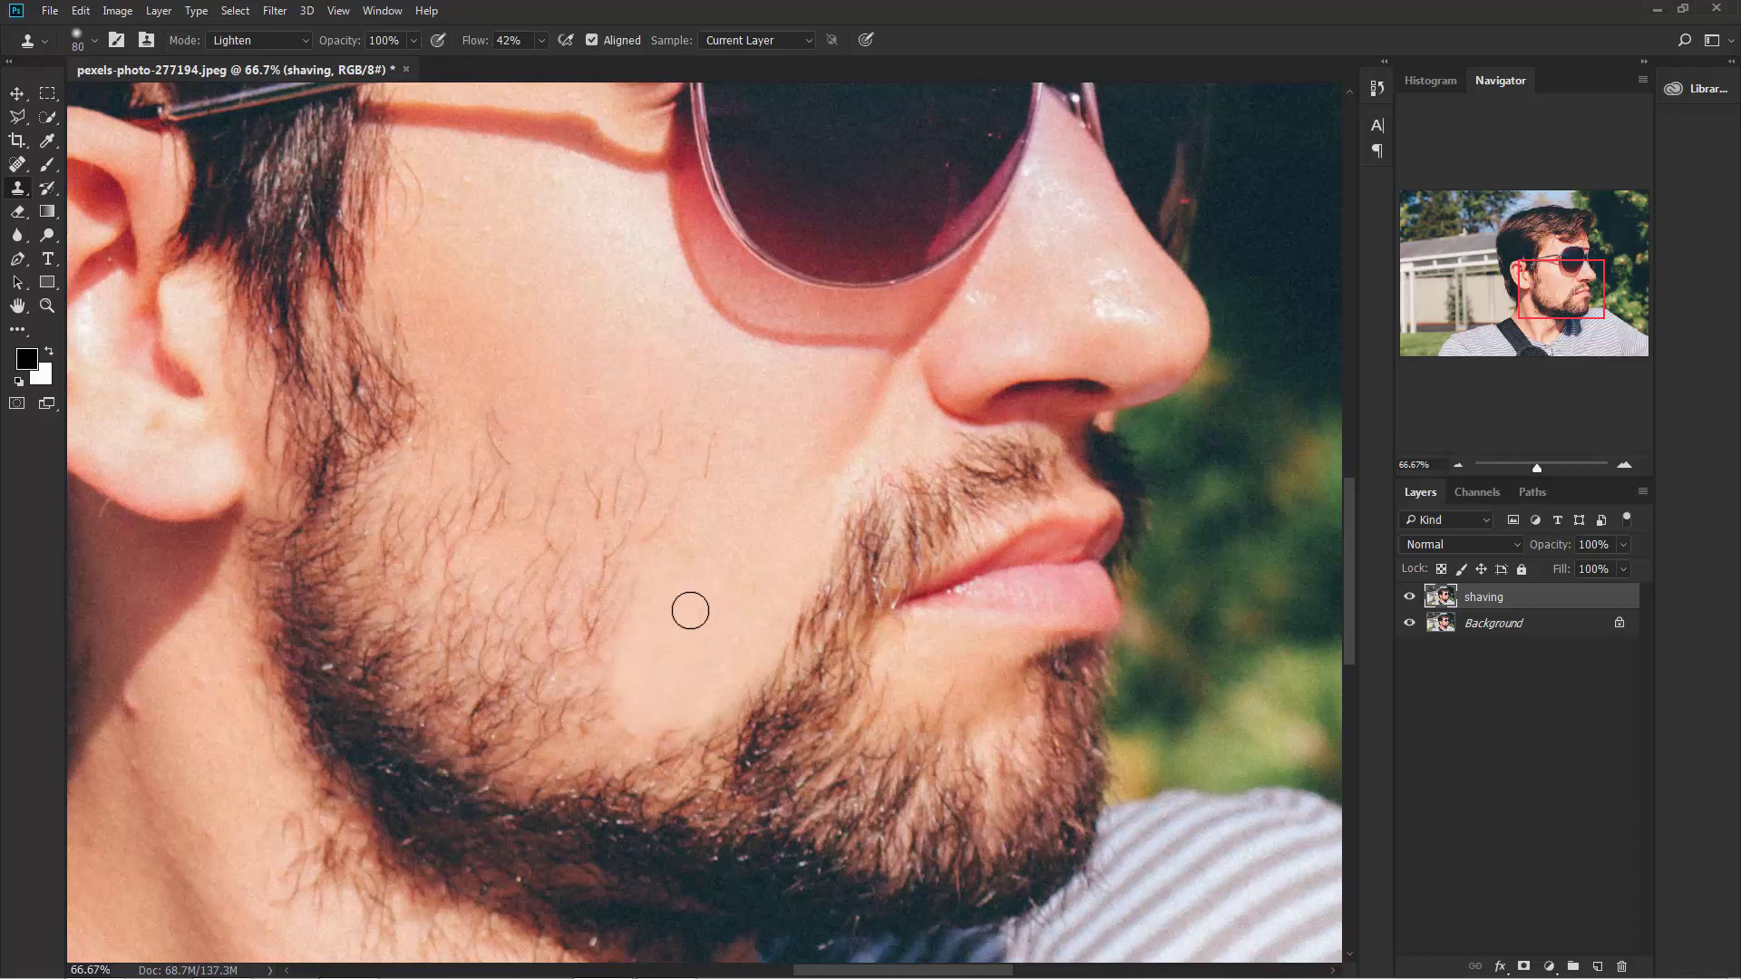
# Step: Sample fresh cheek skin and clone it over the stray hairs on the mid-cheek below the sunglasses
pyautogui.keyDown('alt'); pyautogui.click(741, 540); pyautogui.keyUp('alt')
pyautogui.moveTo(708, 450)
pyautogui.mouseDown()
pyautogui.moveTo(704, 477)
pyautogui.moveTo(723, 482)
pyautogui.moveTo(644, 517)
pyautogui.moveTo(637, 602)
pyautogui.moveTo(623, 571)
pyautogui.mouseUp()
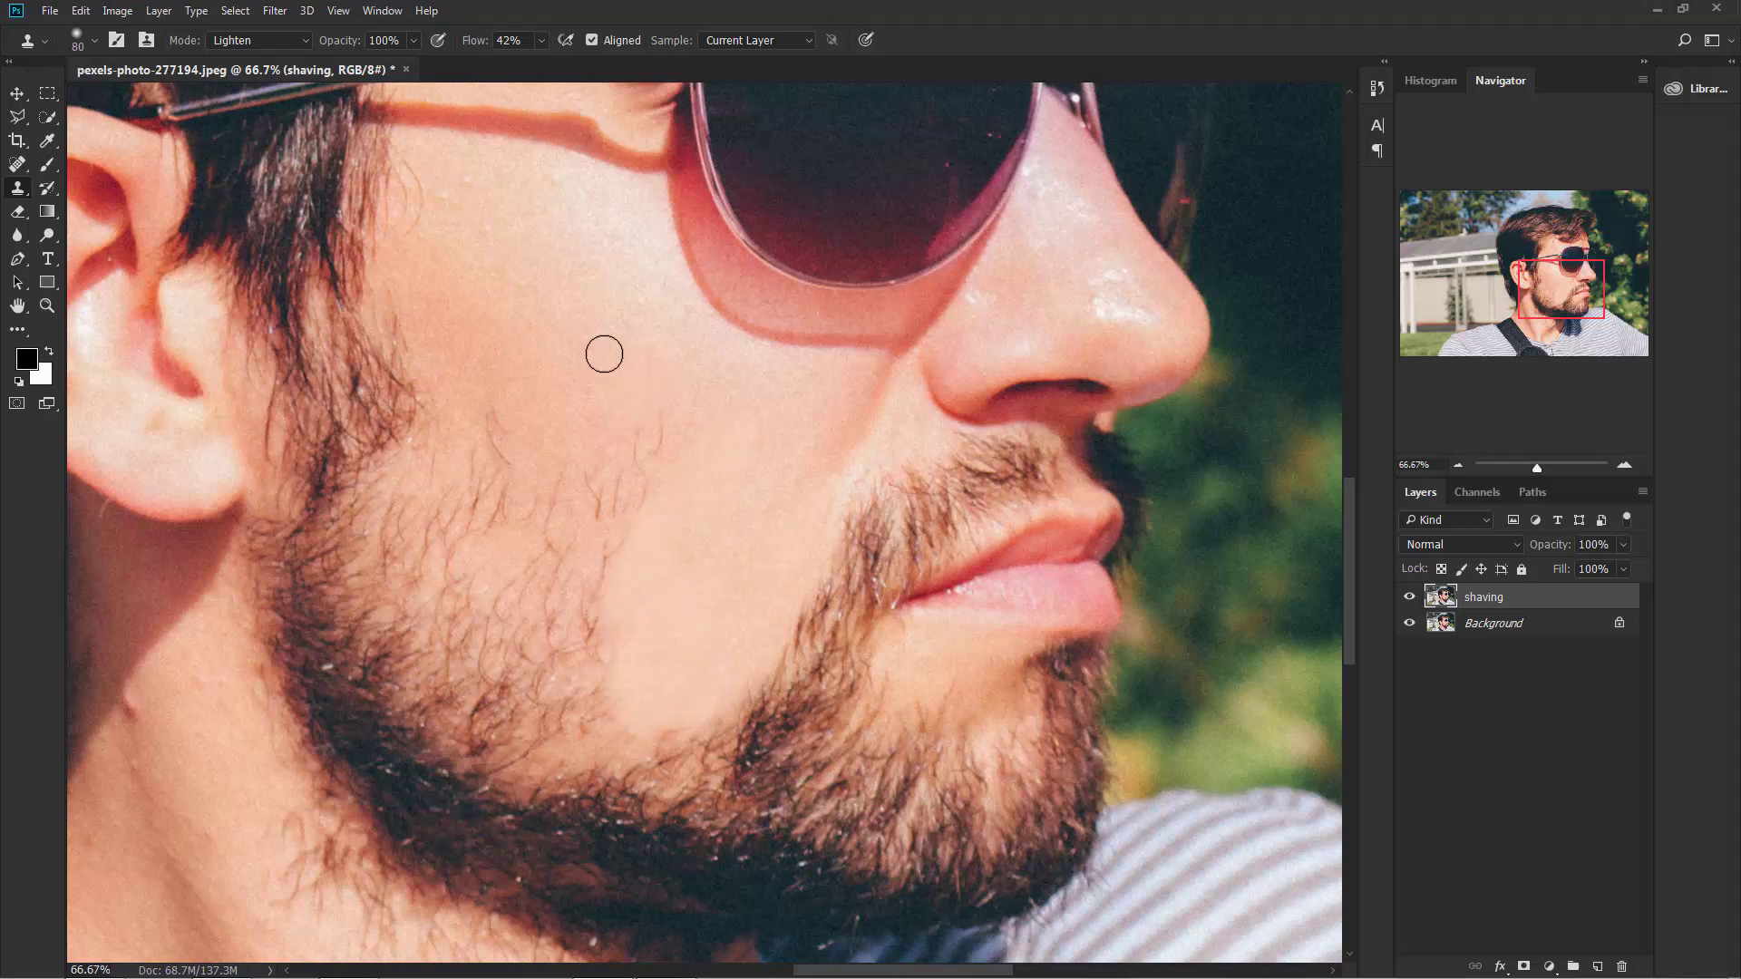
pyautogui.keyDown('alt'); pyautogui.click(577, 322); pyautogui.keyUp('alt')
pyautogui.moveTo(650, 356)
pyautogui.mouseDown()
pyautogui.moveTo(629, 532)
pyautogui.moveTo(725, 520)
pyautogui.mouseUp()
# Step: Clone skin along the sideburn edge and over the remaining cheek hairs down to the jaw beard, using brush sizes 45 and 90
pyautogui.moveTo(623, 368)
pyautogui.mouseDown()
pyautogui.moveTo(659, 393)
pyautogui.moveTo(859, 425)
pyautogui.mouseUp()
pyautogui.keyDown('alt'); pyautogui.click(674, 359); pyautogui.keyUp('alt')
pyautogui.moveTo(620, 315)
pyautogui.mouseDown()
pyautogui.moveTo(626, 235)
pyautogui.moveTo(642, 253)
pyautogui.moveTo(627, 221)
pyautogui.moveTo(600, 285)
pyautogui.moveTo(594, 191)
pyautogui.moveTo(585, 419)
pyautogui.mouseUp()
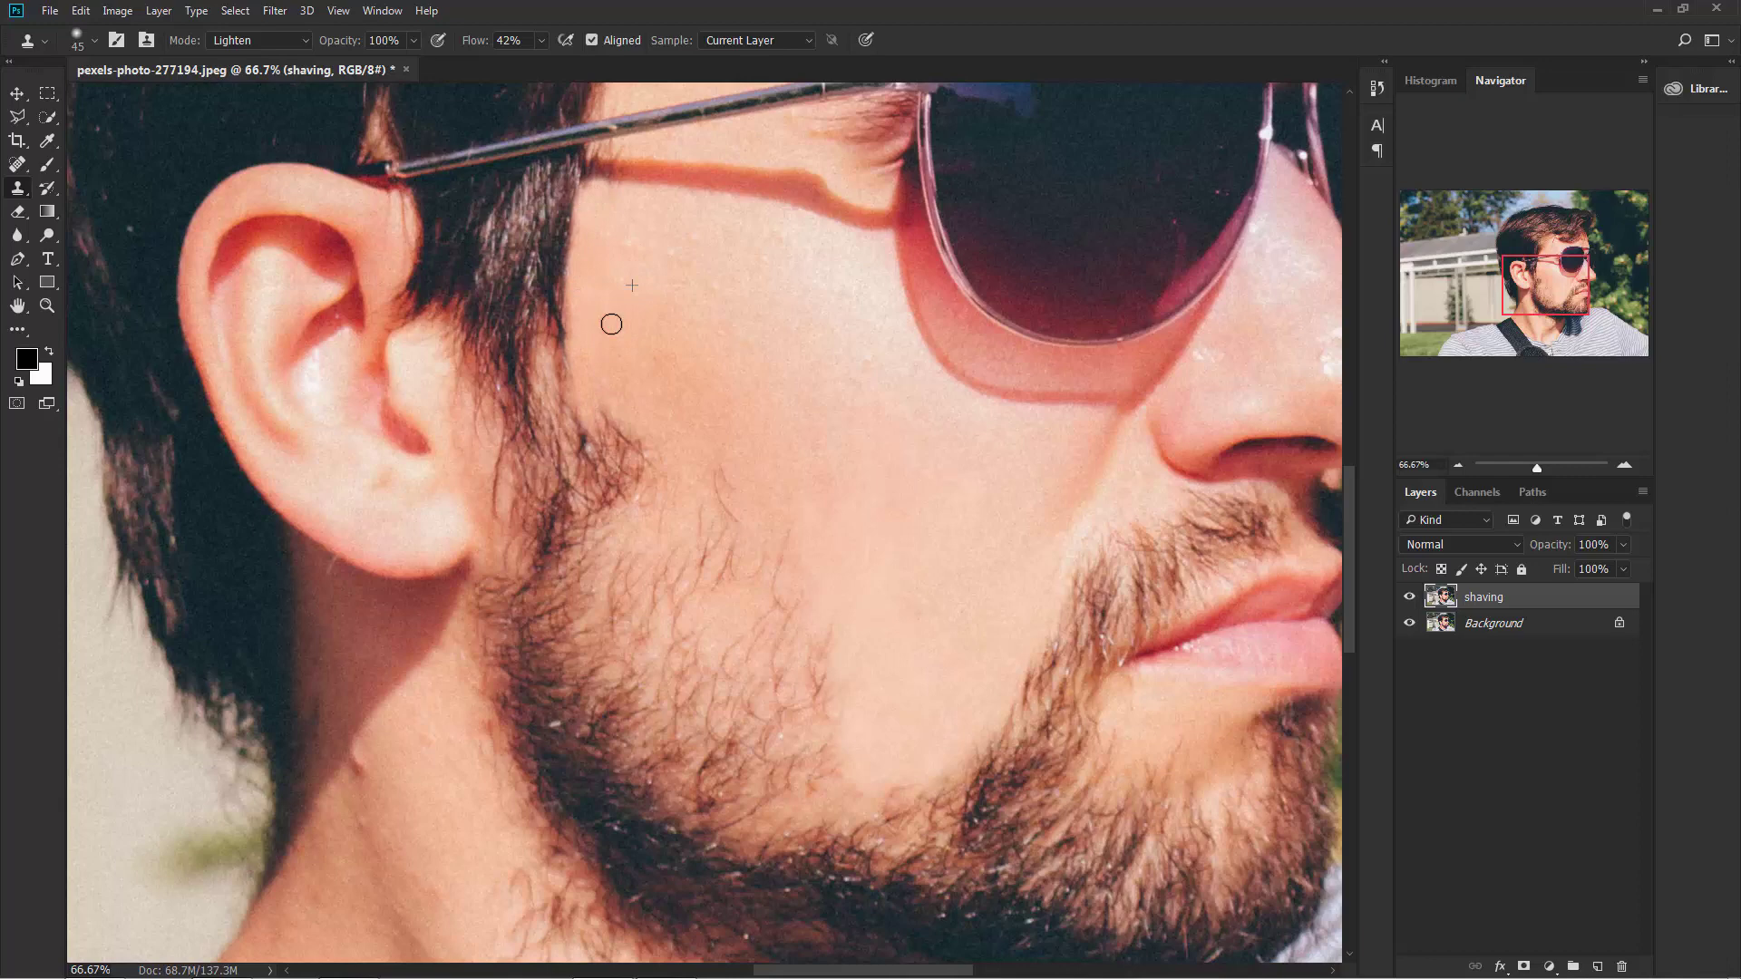
pyautogui.moveTo(612, 324)
pyautogui.mouseDown()
pyautogui.moveTo(587, 390)
pyautogui.moveTo(591, 436)
pyautogui.moveTo(617, 440)
pyautogui.moveTo(611, 477)
pyautogui.mouseUp()
pyautogui.keyDown('alt'); pyautogui.click(632, 425); pyautogui.keyUp('alt')
pyautogui.keyDown('alt'); pyautogui.click(653, 410); pyautogui.keyUp('alt')
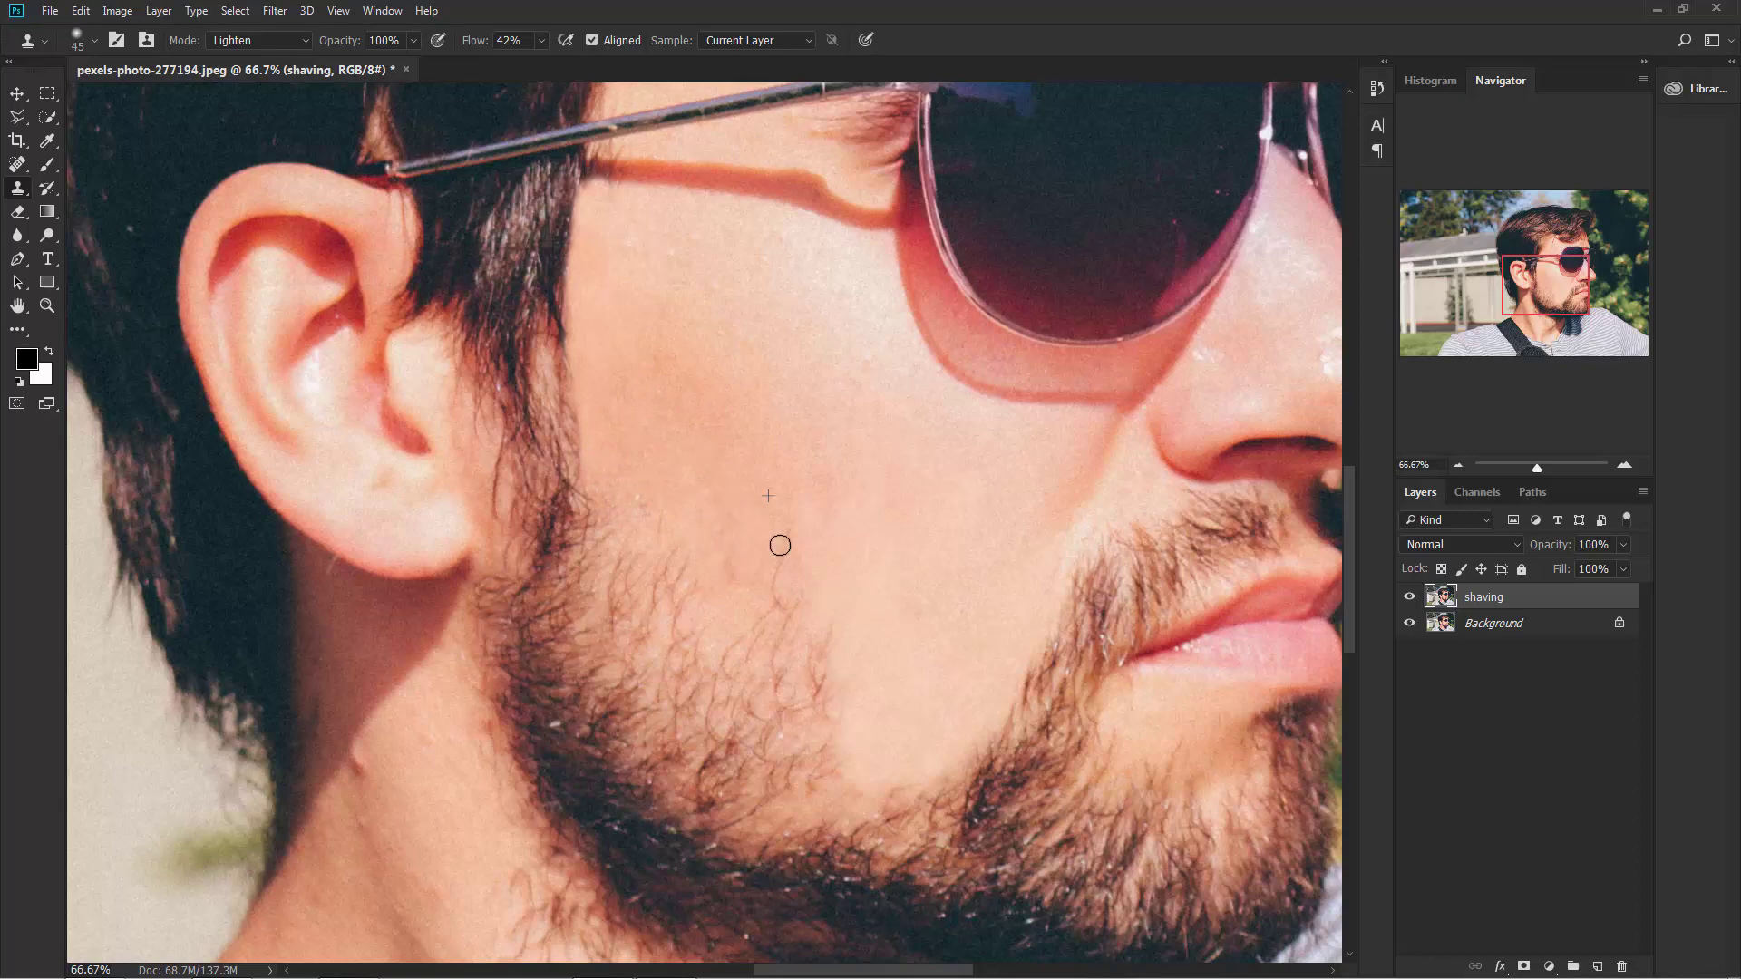
pyautogui.moveTo(632, 546)
pyautogui.mouseDown()
pyautogui.moveTo(593, 513)
pyautogui.moveTo(597, 577)
pyautogui.moveTo(579, 330)
pyautogui.moveTo(618, 643)
pyautogui.moveTo(627, 590)
pyautogui.mouseUp()
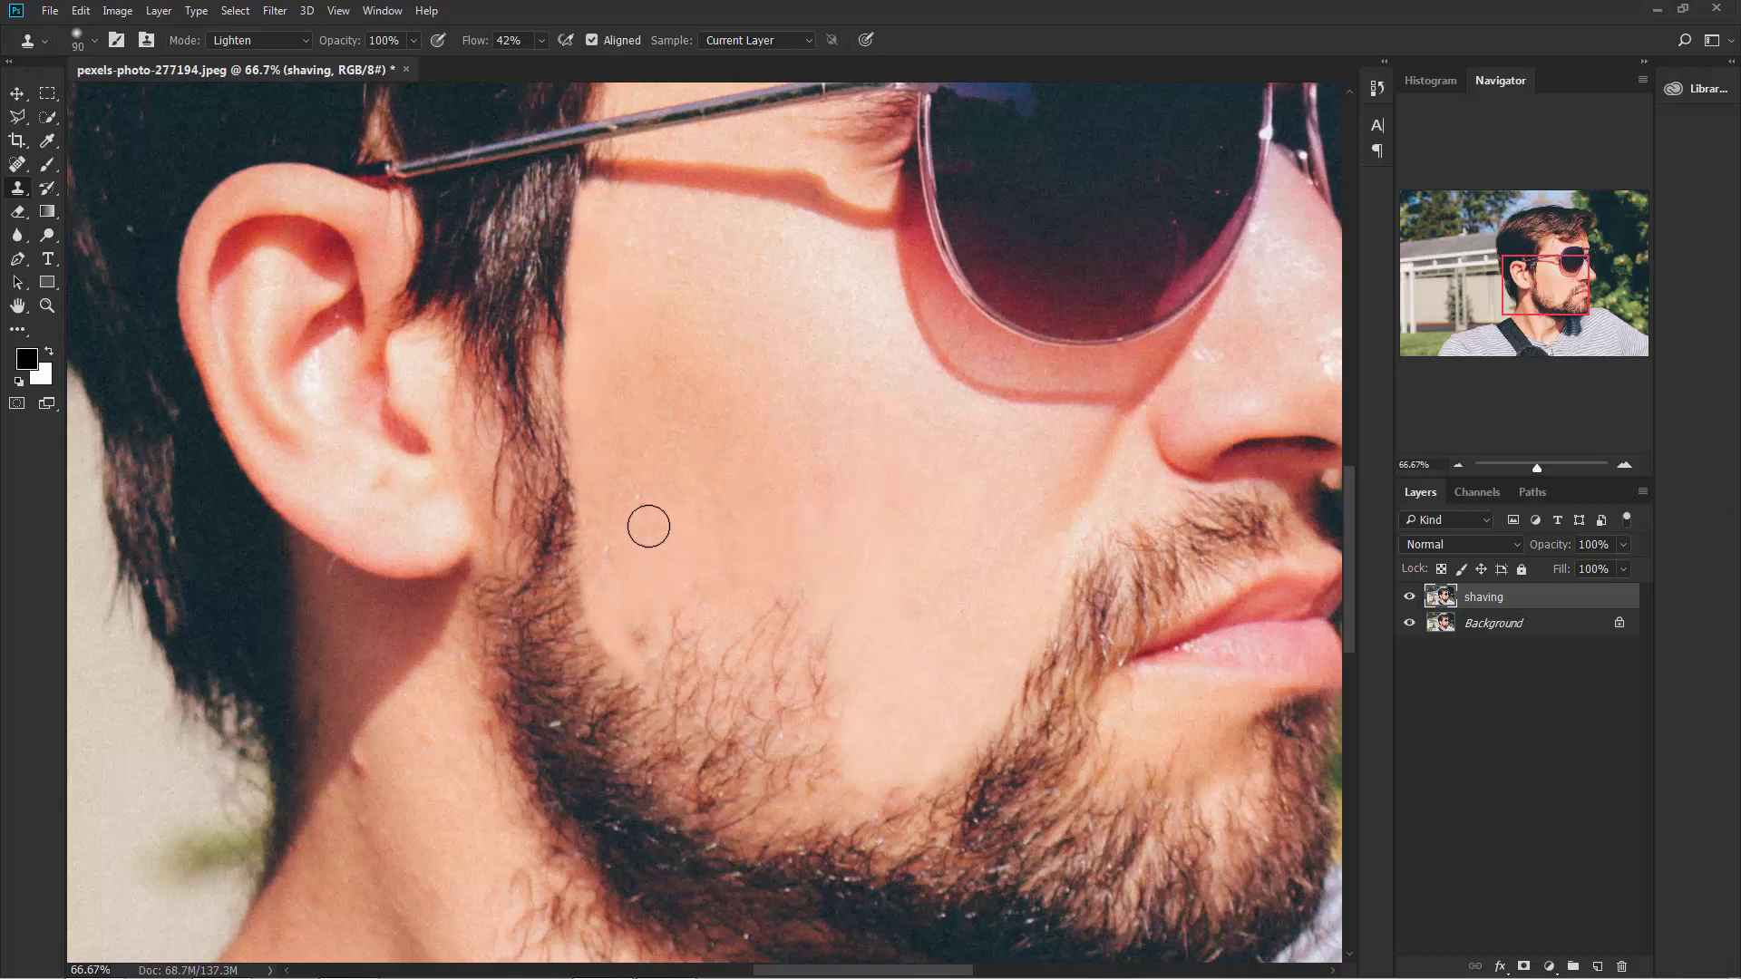
pyautogui.moveTo(649, 526)
pyautogui.mouseDown()
pyautogui.moveTo(641, 644)
pyautogui.moveTo(699, 683)
pyautogui.moveTo(775, 612)
pyautogui.moveTo(812, 611)
pyautogui.moveTo(730, 664)
pyautogui.moveTo(832, 707)
pyautogui.moveTo(689, 704)
pyautogui.moveTo(824, 680)
pyautogui.moveTo(816, 765)
pyautogui.moveTo(670, 700)
pyautogui.mouseUp()
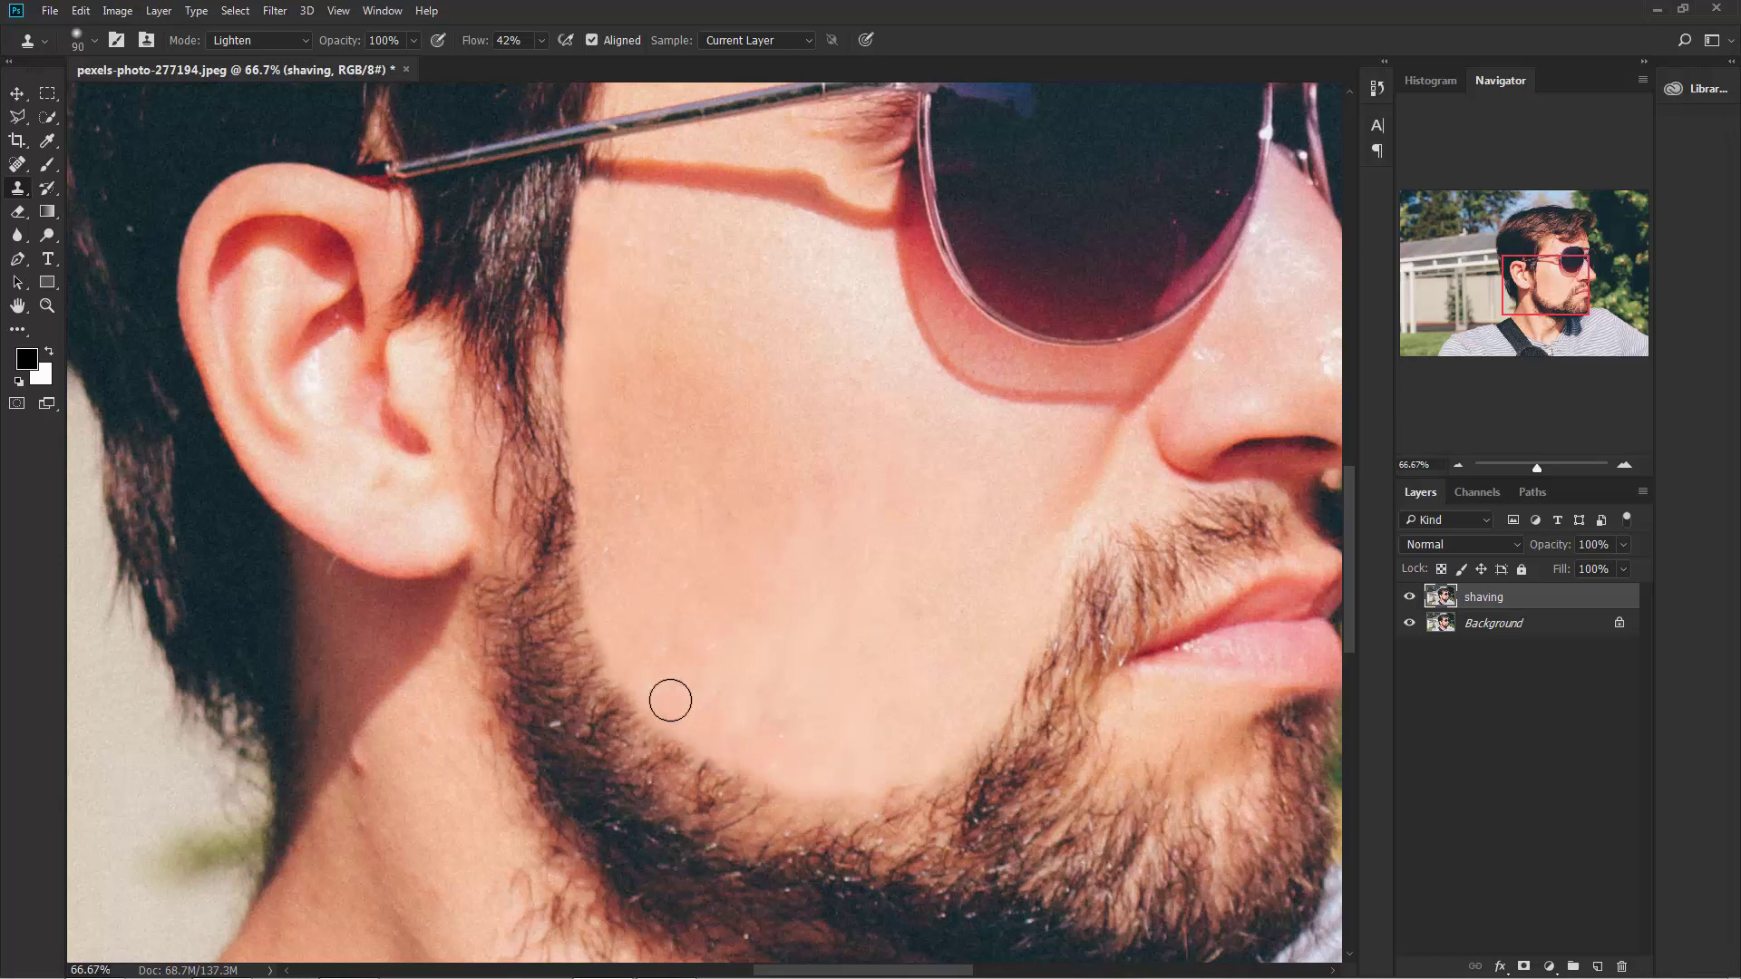
# Step: Clone skin over the hairs in the patch between lower lip and chin beard with brush size 35
pyautogui.press('[')
pyautogui.press('[')
pyautogui.press('[')
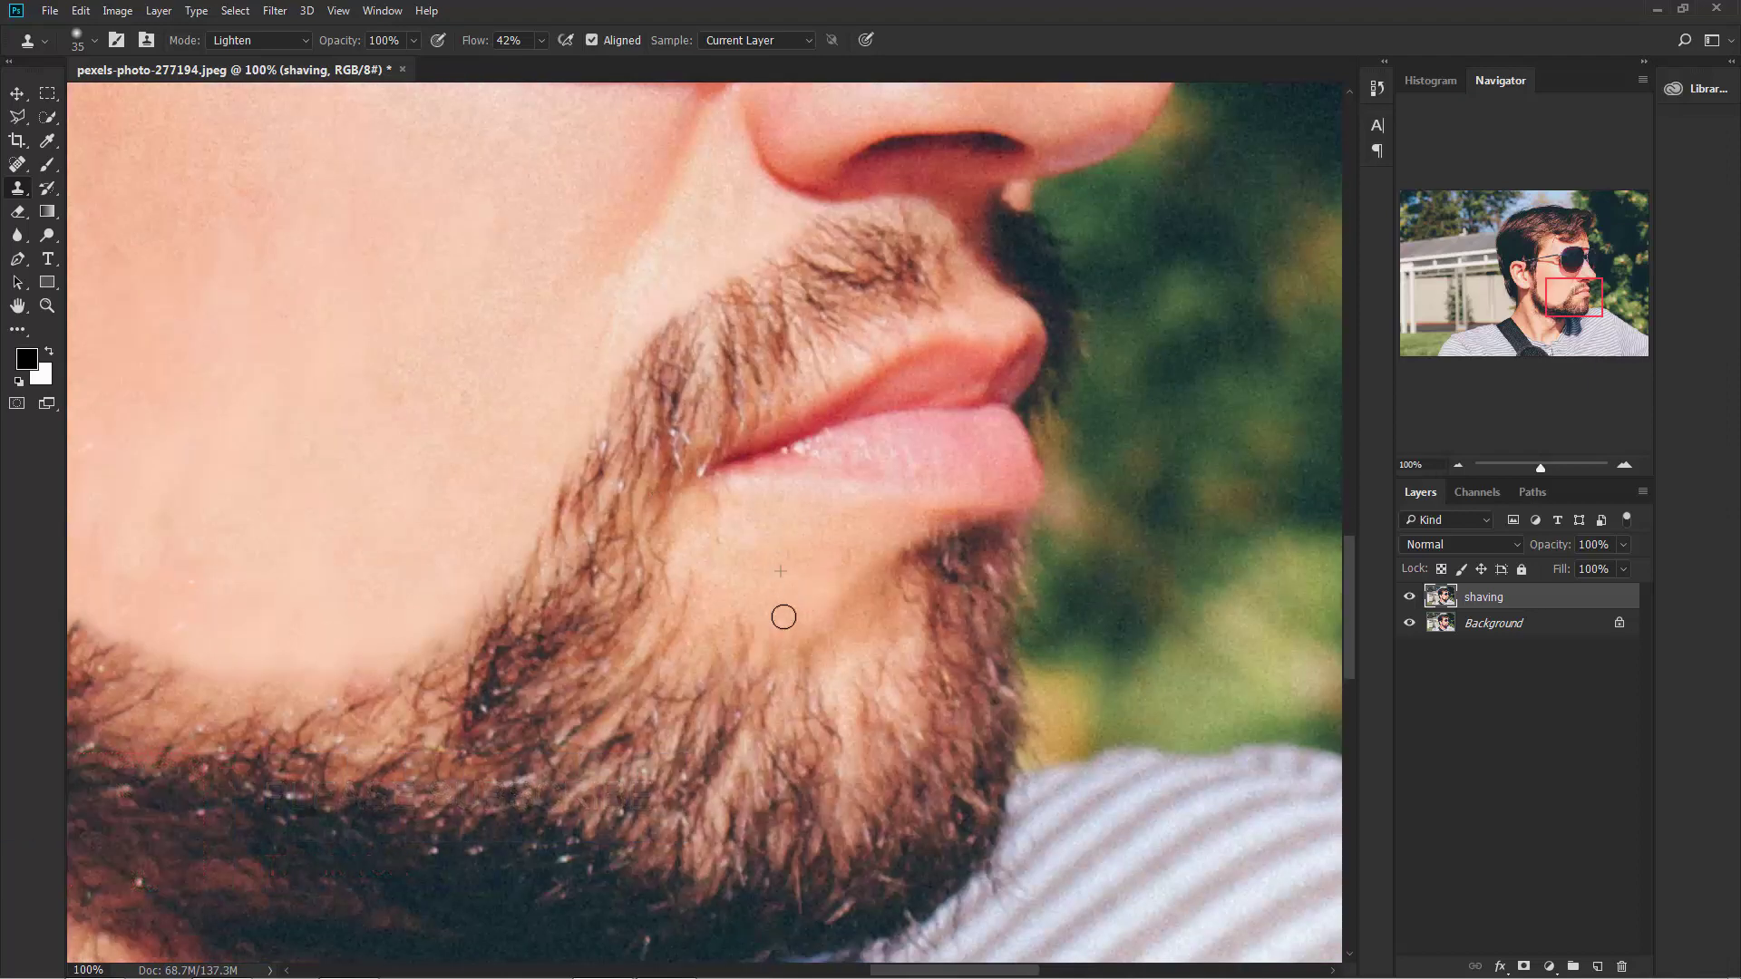
pyautogui.moveTo(725, 661); pyautogui.dragTo(702, 666)
pyautogui.moveTo(707, 525)
pyautogui.mouseDown()
pyautogui.moveTo(683, 575)
pyautogui.moveTo(668, 547)
pyautogui.moveTo(641, 652)
pyautogui.moveTo(665, 661)
pyautogui.moveTo(726, 625)
pyautogui.moveTo(695, 671)
pyautogui.moveTo(779, 646)
pyautogui.mouseUp()
pyautogui.moveTo(805, 556)
pyautogui.mouseDown()
pyautogui.moveTo(860, 589)
pyautogui.moveTo(825, 637)
pyautogui.moveTo(886, 554)
pyautogui.moveTo(778, 660)
pyautogui.moveTo(825, 649)
pyautogui.moveTo(731, 677)
pyautogui.moveTo(772, 661)
pyautogui.mouseUp()
# Step: Clone neck skin over the stray hairs below the jaw to sharpen the lower beard edge, using brush size 70
pyautogui.hotkey('ctrl', '-')
pyautogui.hotkey('ctrl', '-')
pyautogui.hotkey('ctrl', '-')
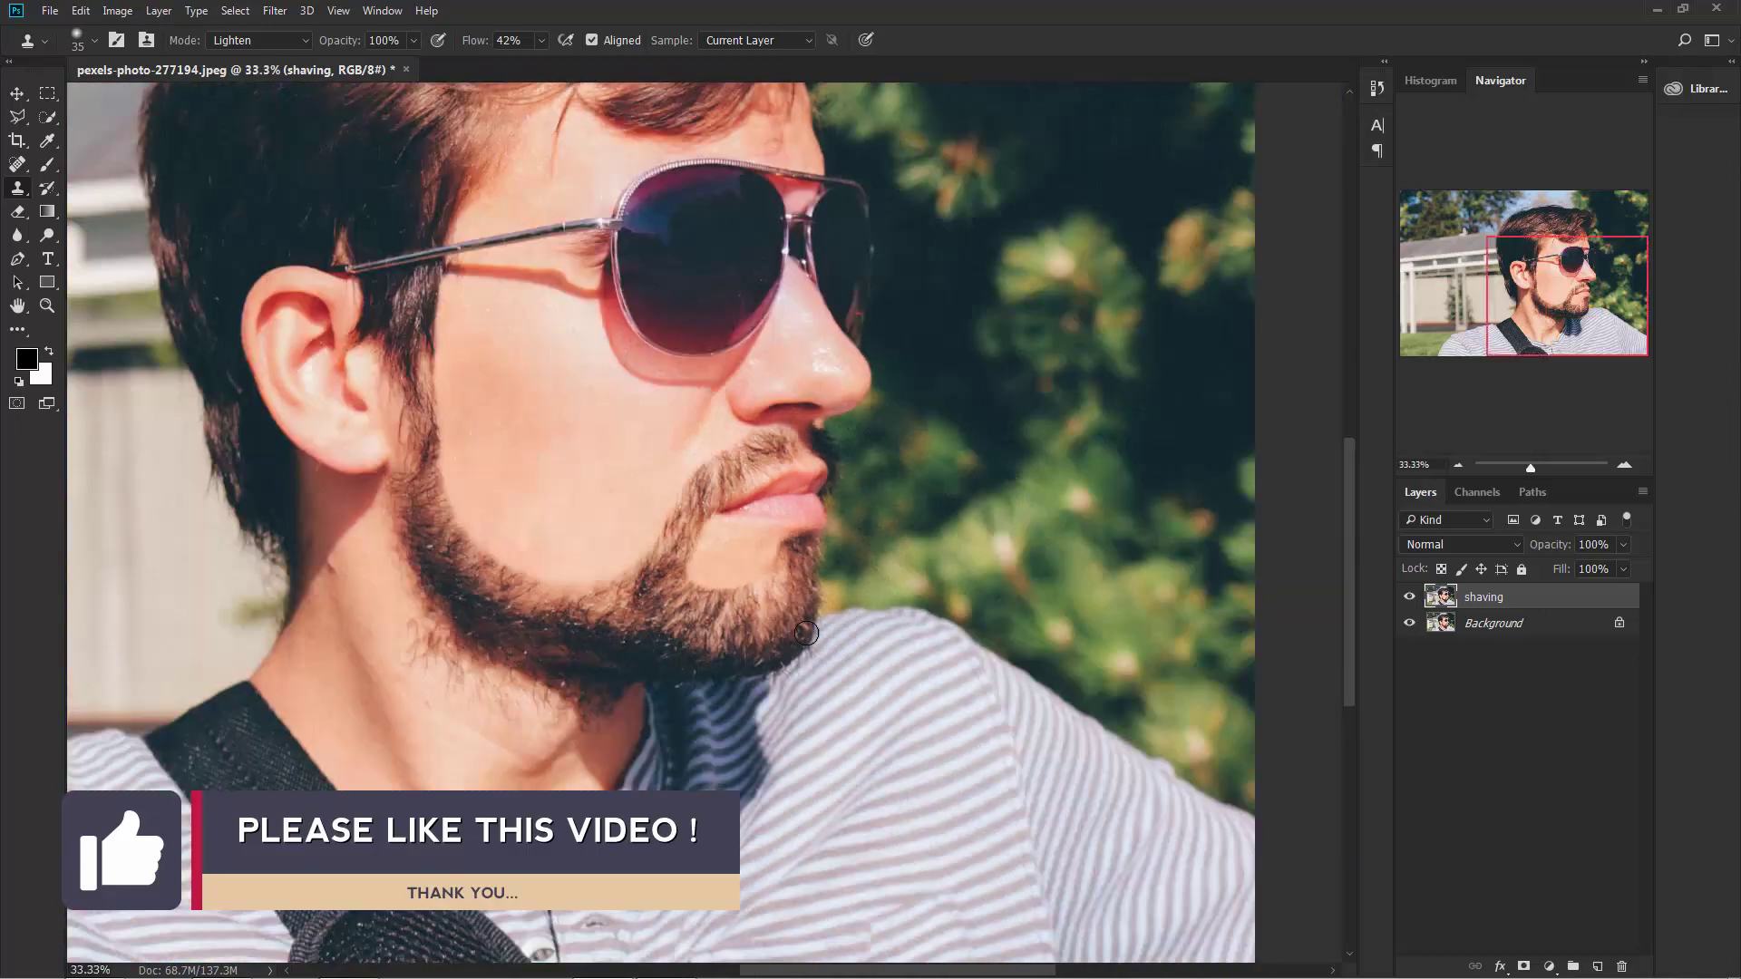
pyautogui.moveTo(509, 702); pyautogui.dragTo(485, 621)
pyautogui.hotkey('ctrl', '+')
pyautogui.hotkey('ctrl', '+')
pyautogui.hotkey('ctrl', '+')
pyautogui.hotkey('ctrl', '+')
pyautogui.hotkey('ctrl', '-')
pyautogui.hotkey('ctrl', '-')
pyautogui.scroll(-3, 485, 621)
pyautogui.press(']')
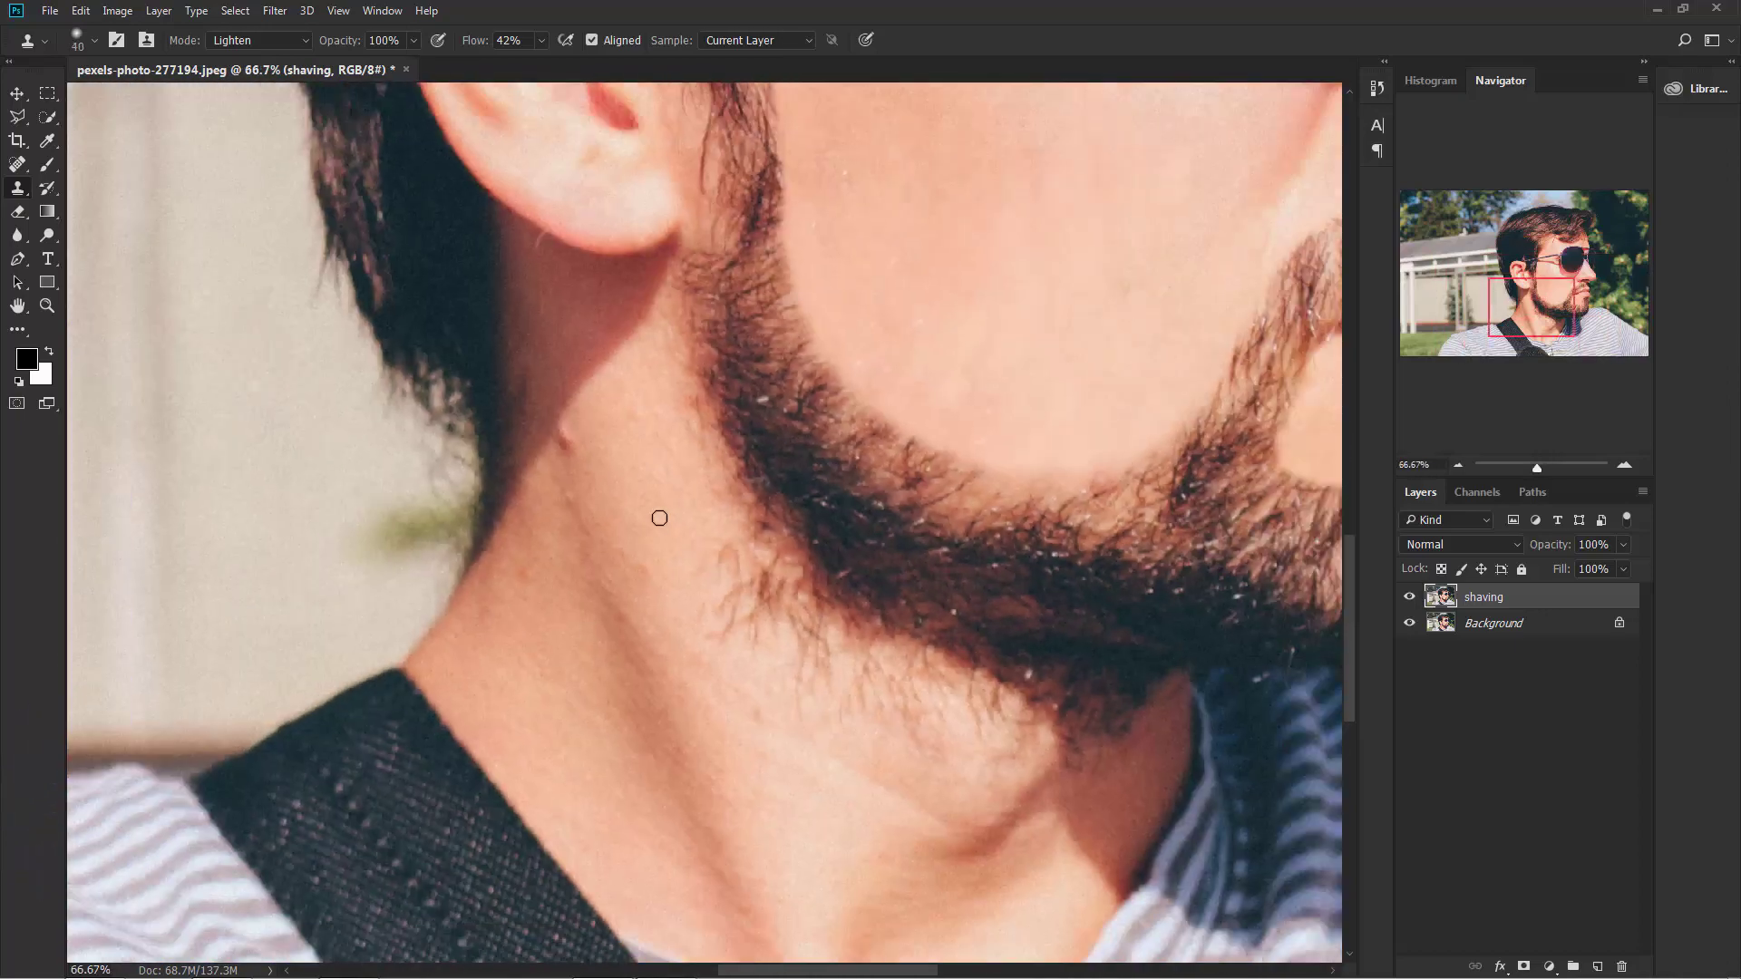
pyautogui.moveTo(712, 558)
pyautogui.mouseDown()
pyautogui.moveTo(735, 529)
pyautogui.moveTo(688, 416)
pyautogui.moveTo(739, 491)
pyautogui.mouseUp()
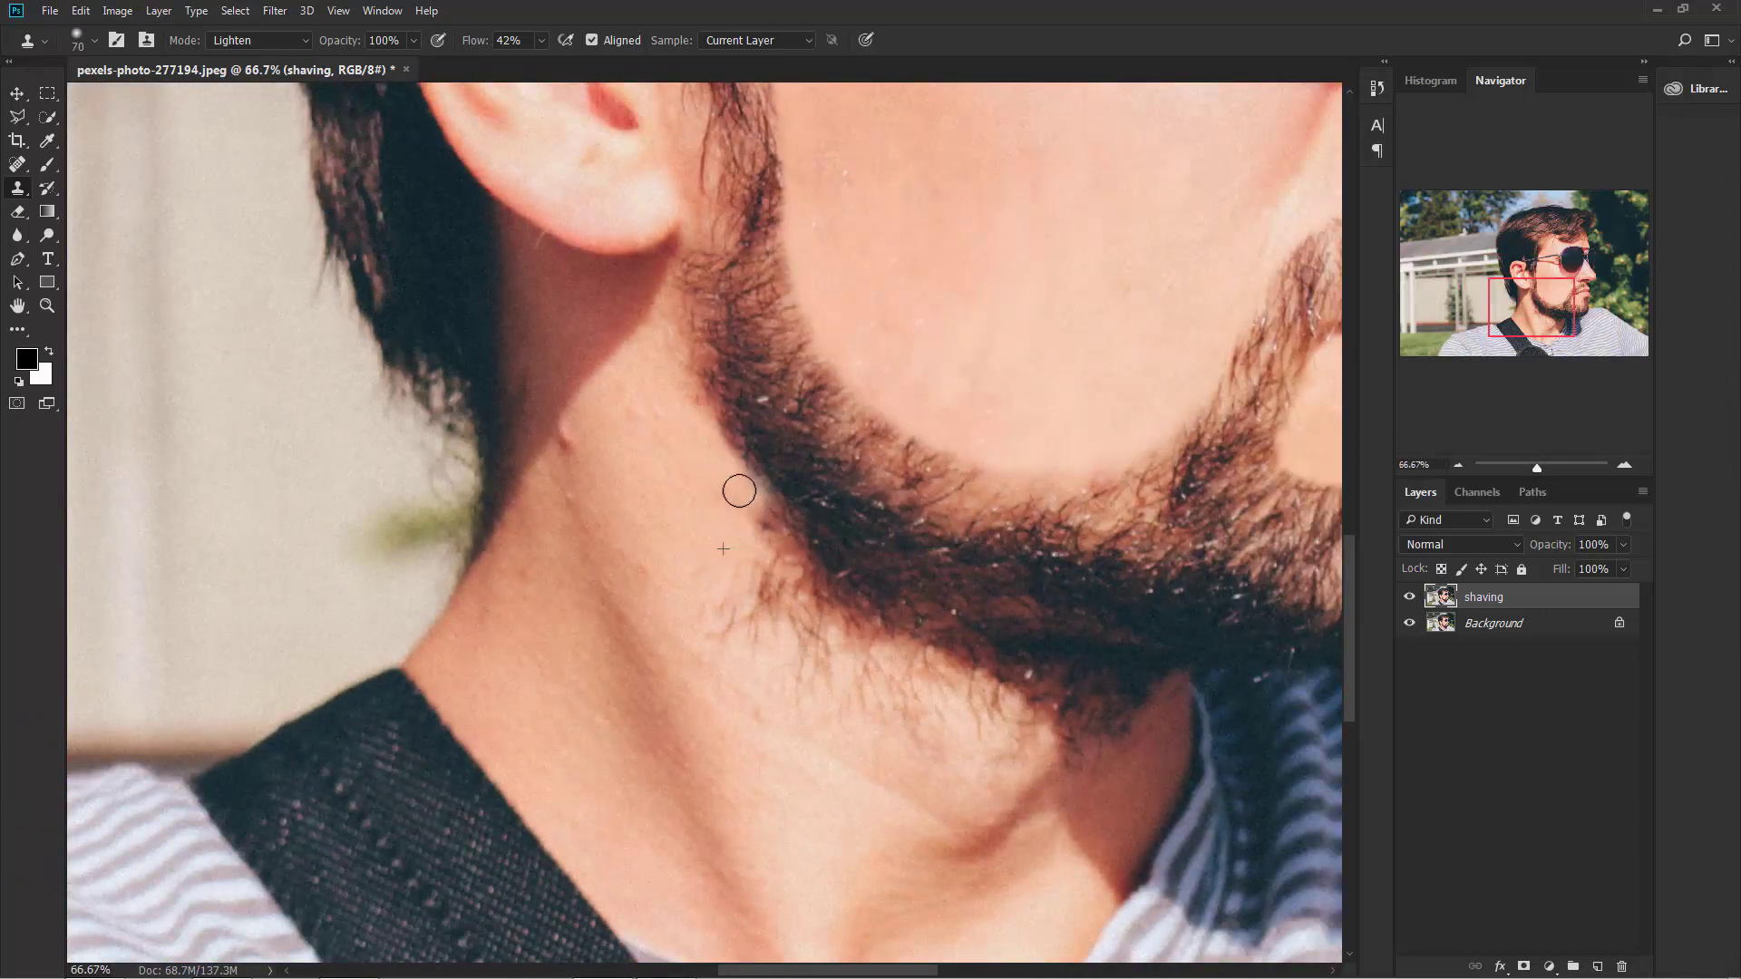
pyautogui.moveTo(672, 351)
pyautogui.mouseDown()
pyautogui.moveTo(692, 388)
pyautogui.moveTo(680, 291)
pyautogui.moveTo(716, 478)
pyautogui.moveTo(715, 430)
pyautogui.mouseUp()
pyautogui.moveTo(716, 653)
pyautogui.mouseDown()
pyautogui.moveTo(707, 579)
pyautogui.moveTo(758, 546)
pyautogui.moveTo(743, 614)
pyautogui.moveTo(773, 580)
pyautogui.moveTo(813, 633)
pyautogui.moveTo(797, 689)
pyautogui.moveTo(828, 622)
pyautogui.moveTo(813, 630)
pyautogui.moveTo(910, 661)
pyautogui.moveTo(871, 720)
pyautogui.moveTo(851, 653)
pyautogui.moveTo(941, 668)
pyautogui.moveTo(921, 707)
pyautogui.moveTo(940, 682)
pyautogui.moveTo(1022, 747)
pyautogui.mouseUp()
pyautogui.keyDown('alt'); pyautogui.click(689, 495); pyautogui.keyUp('alt')
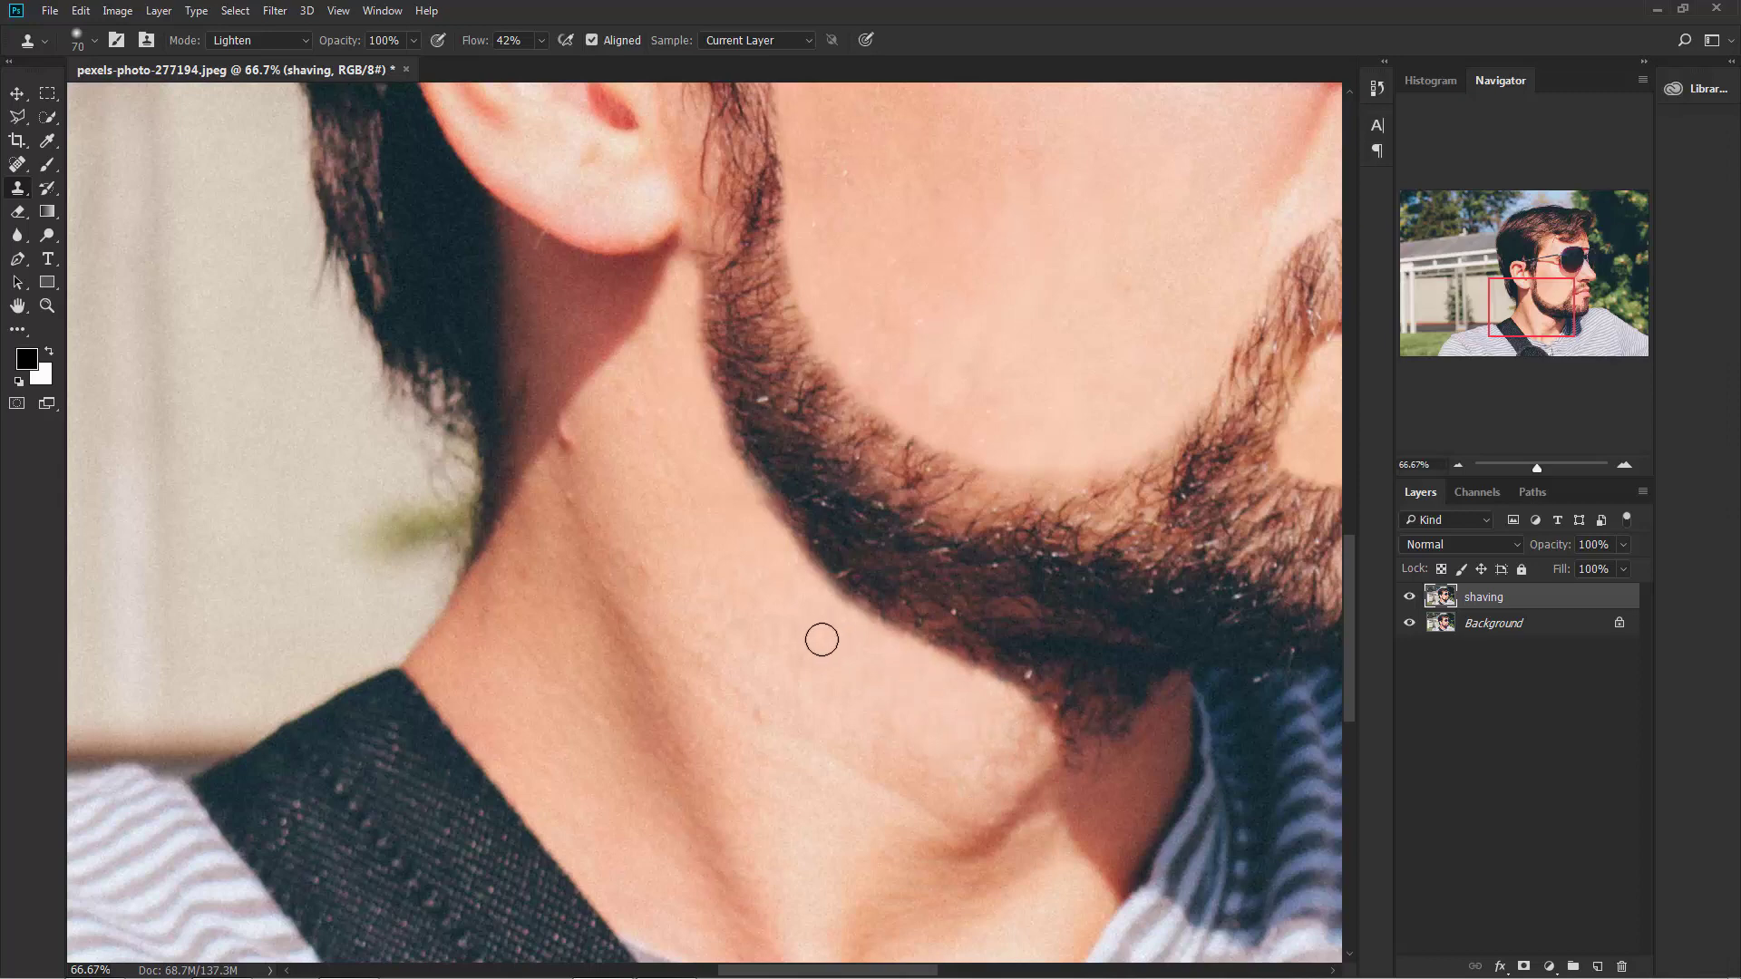
# Step: Clone neck skin over the tuft of stray hairs beneath the chin to even the lower beard edge, using brush size 70
pyautogui.hotkey('ctrl', '+')
pyautogui.hotkey('ctrl', '+')
pyautogui.moveTo(820, 638); pyautogui.dragTo(14, 184)
pyautogui.hotkey('ctrl', '-')
pyautogui.hotkey('ctrl', '-')
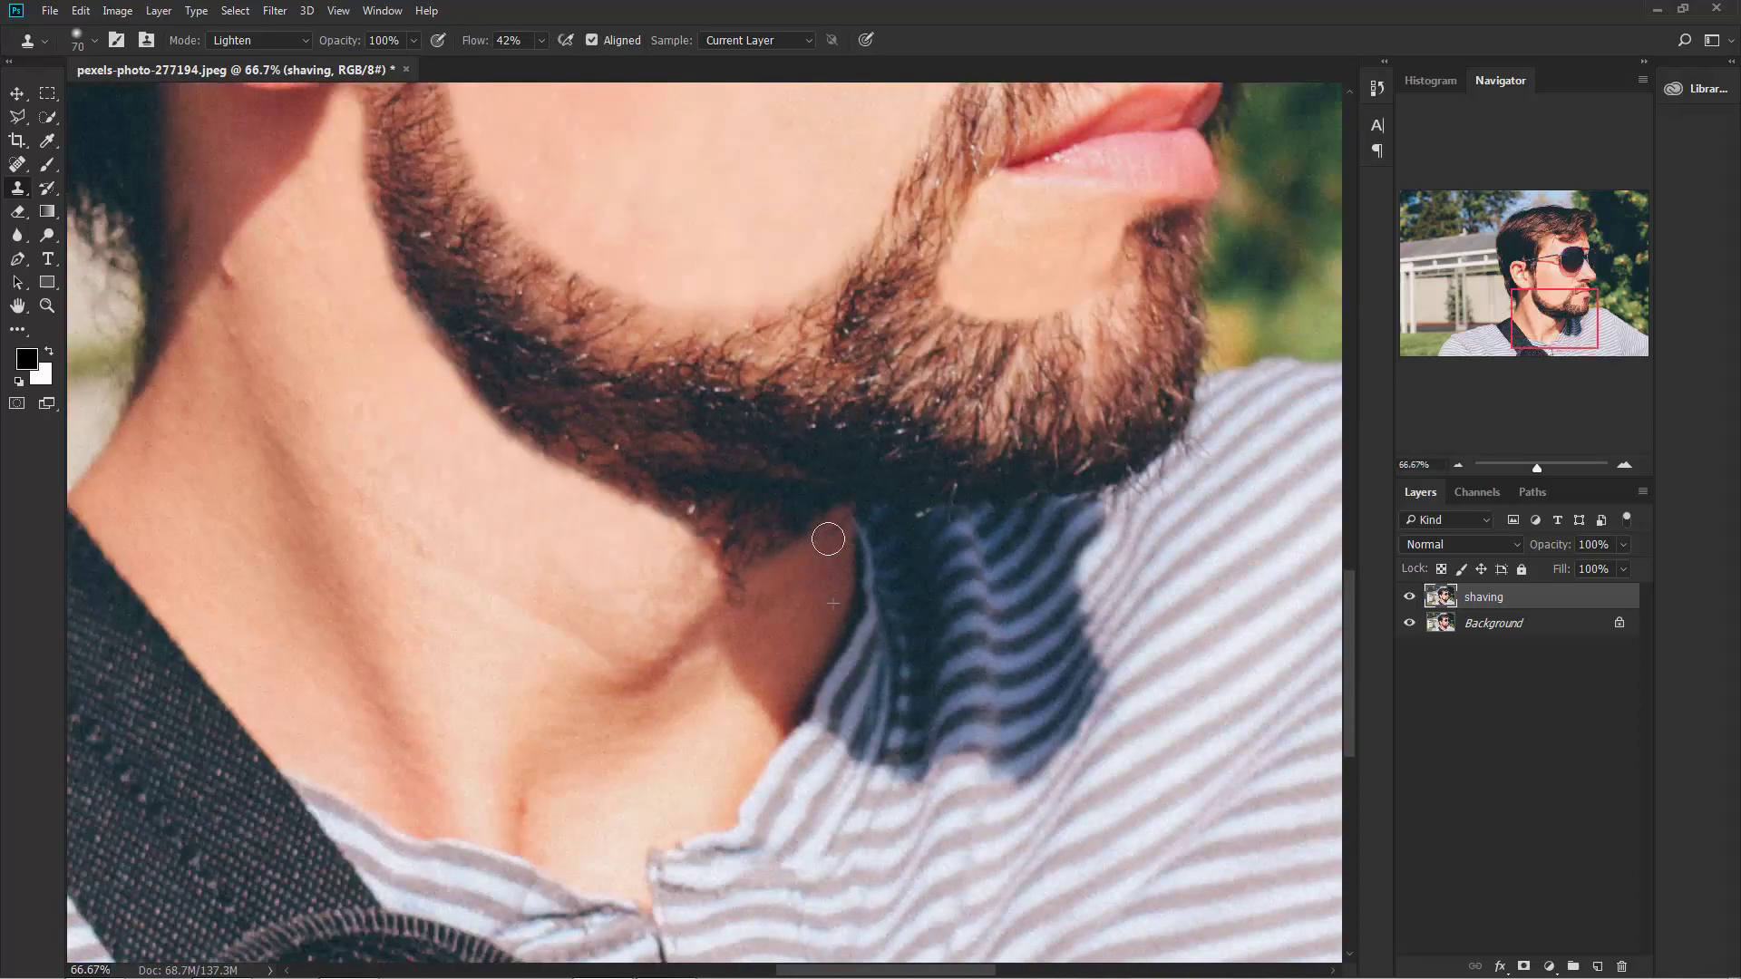
pyautogui.moveTo(827, 539)
pyautogui.mouseDown()
pyautogui.moveTo(728, 557)
pyautogui.moveTo(735, 573)
pyautogui.moveTo(728, 534)
pyautogui.moveTo(761, 570)
pyautogui.mouseUp()
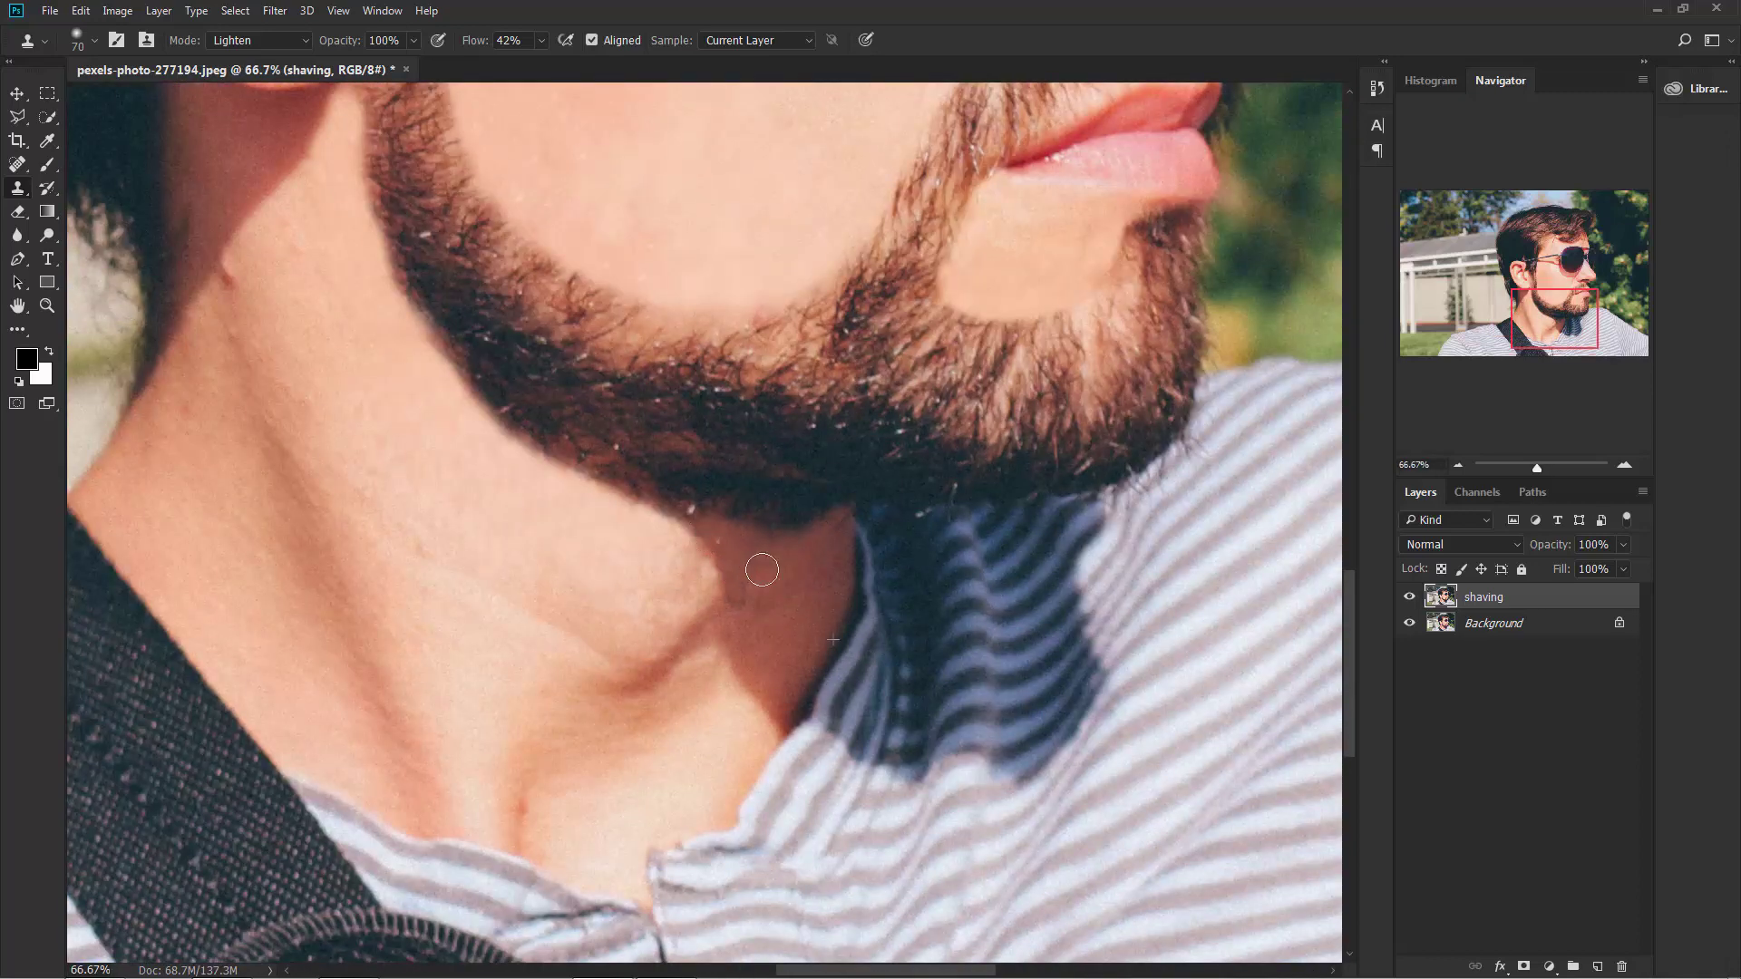
# Step: Compare the whole face before and after retouching by hiding and reshowing the shaving layer, and leave no layer selected
pyautogui.hotkey('ctrl', '-')
pyautogui.hotkey('ctrl', '-')
pyautogui.hotkey('ctrl', '-')
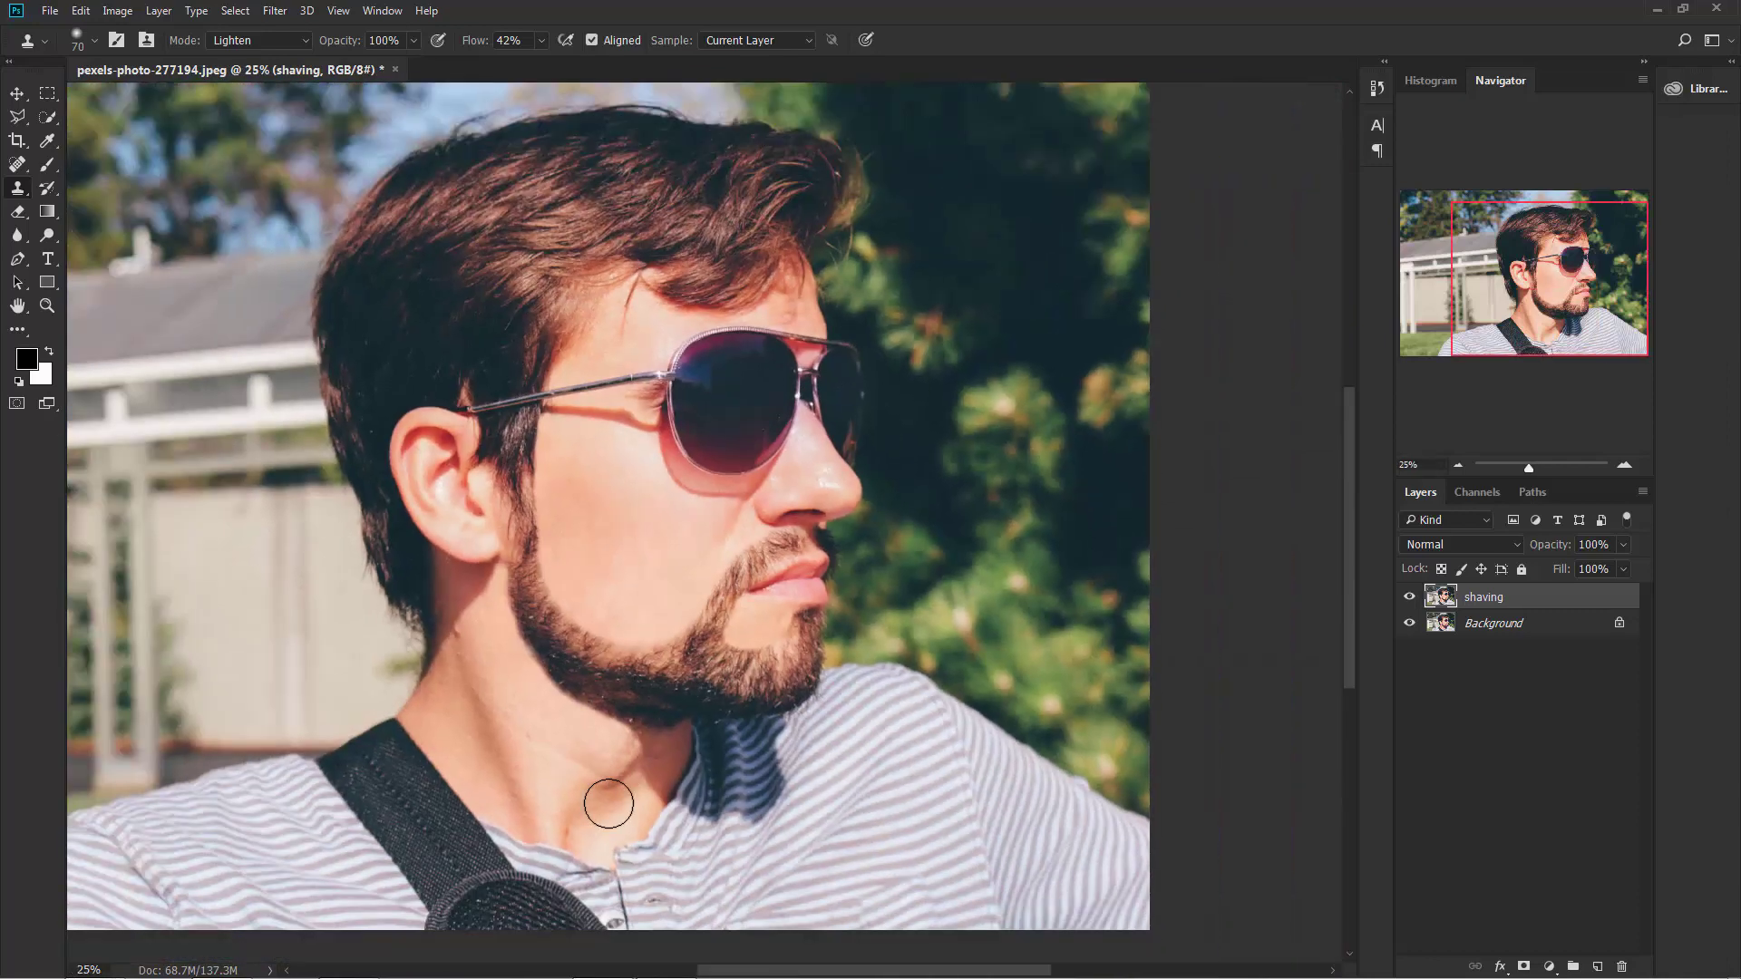
pyautogui.hotkey('ctrl', '+')
pyautogui.moveTo(634, 626)
pyautogui.mouseDown()
pyautogui.moveTo(747, 672)
pyautogui.moveTo(722, 657)
pyautogui.mouseUp()
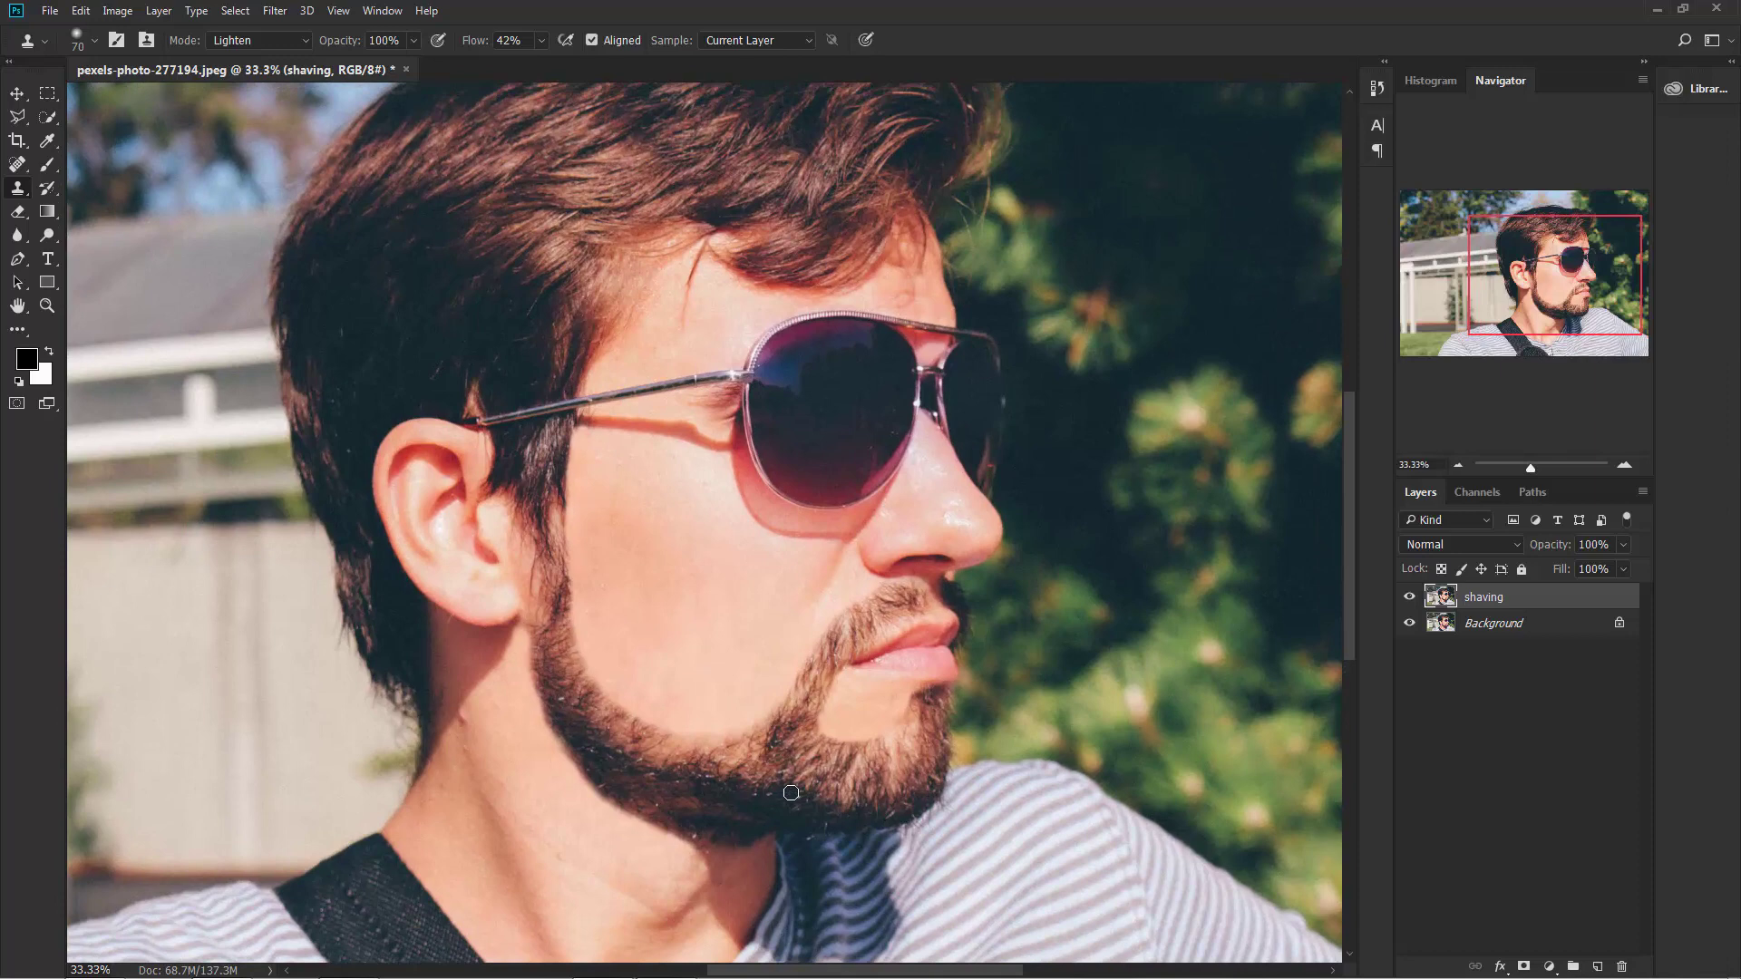
pyautogui.click(1410, 597)
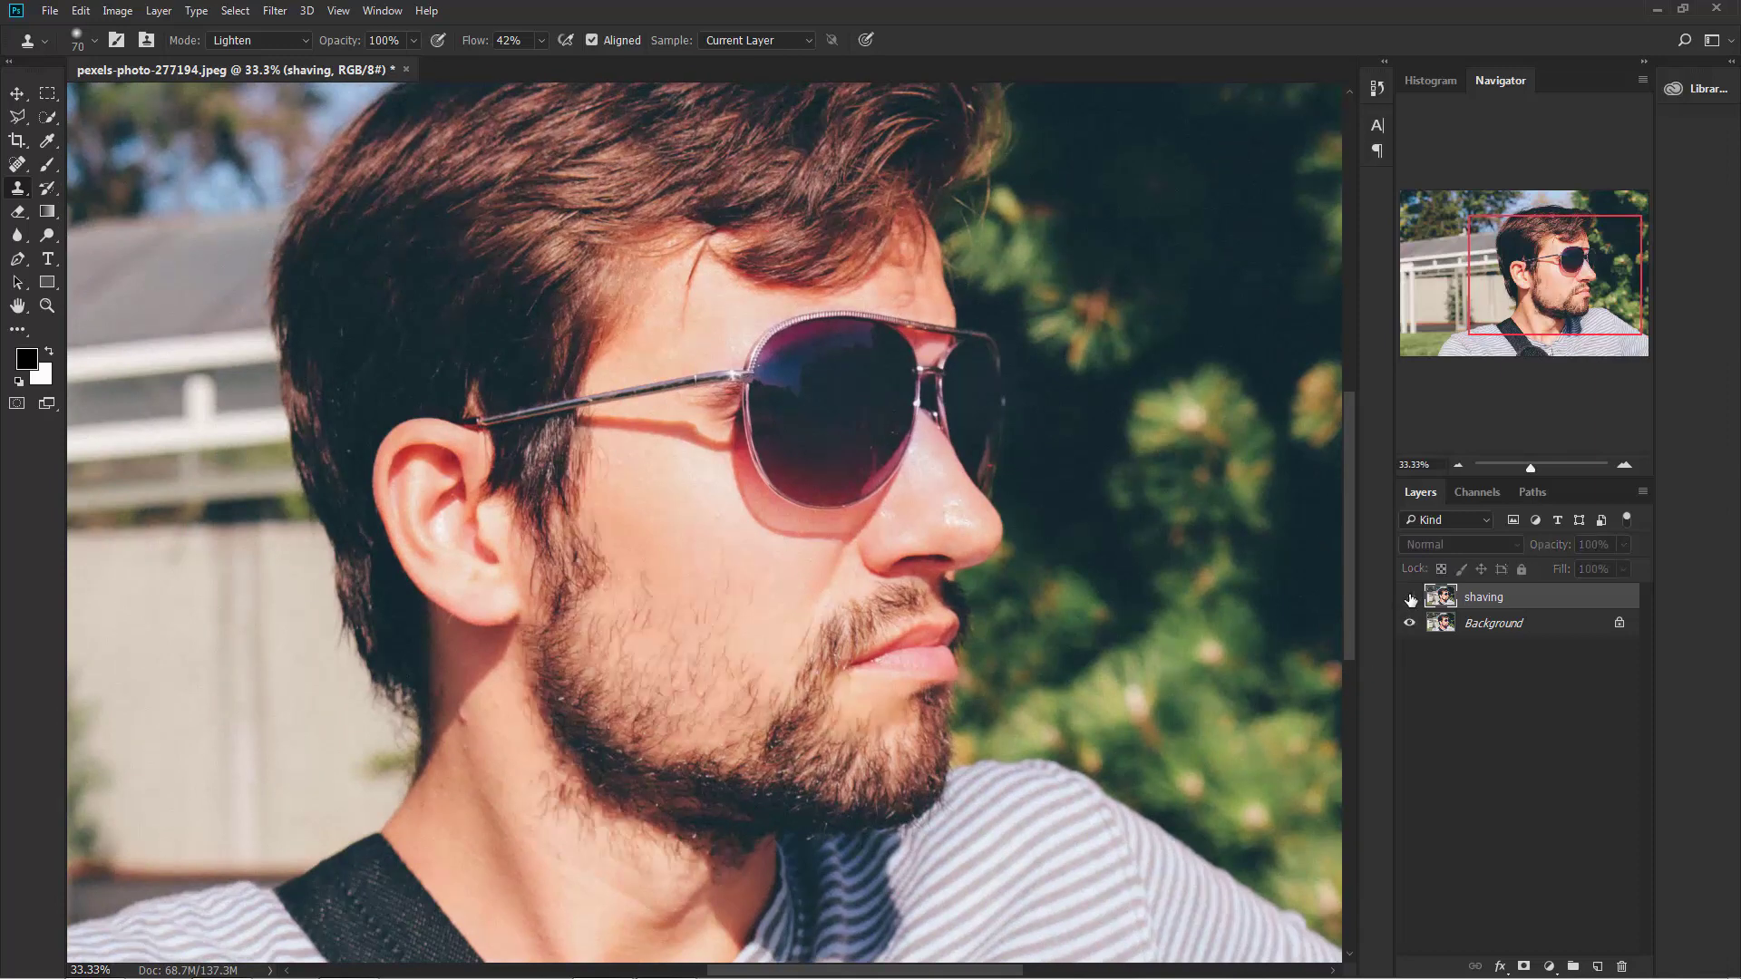
pyautogui.click(1410, 598)
pyautogui.click(1471, 698)
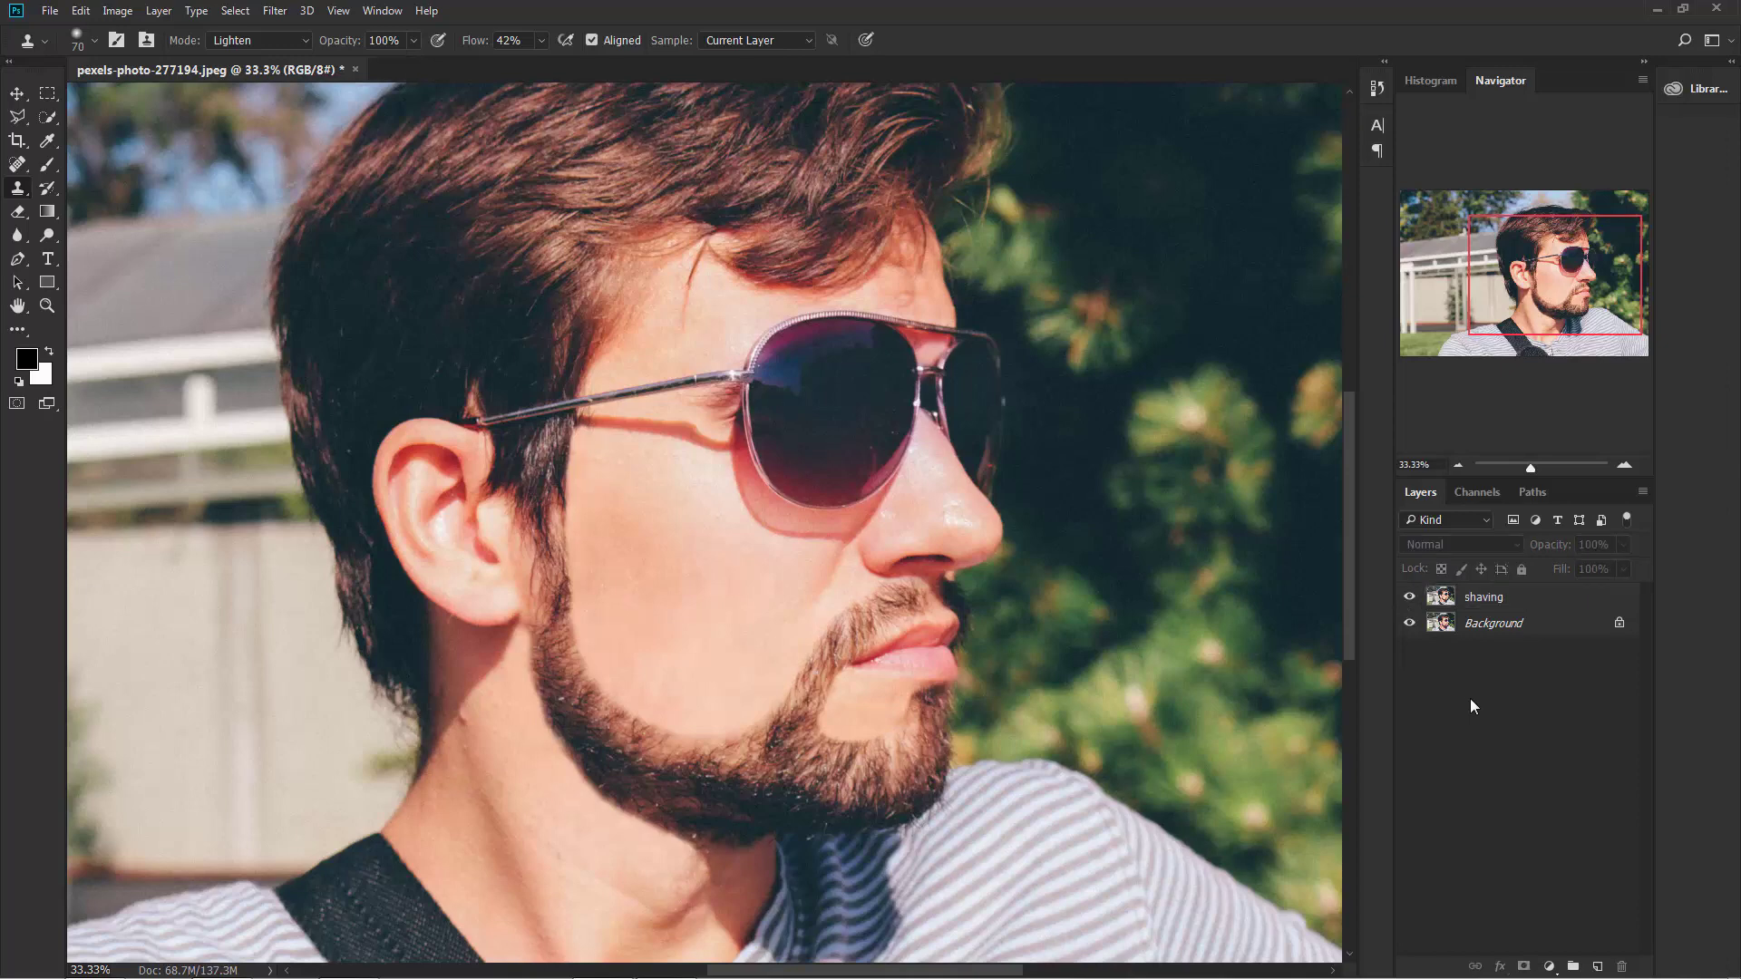
pyautogui.hotkey('ctrl', '-')
pyautogui.hotkey('ctrl', '+')
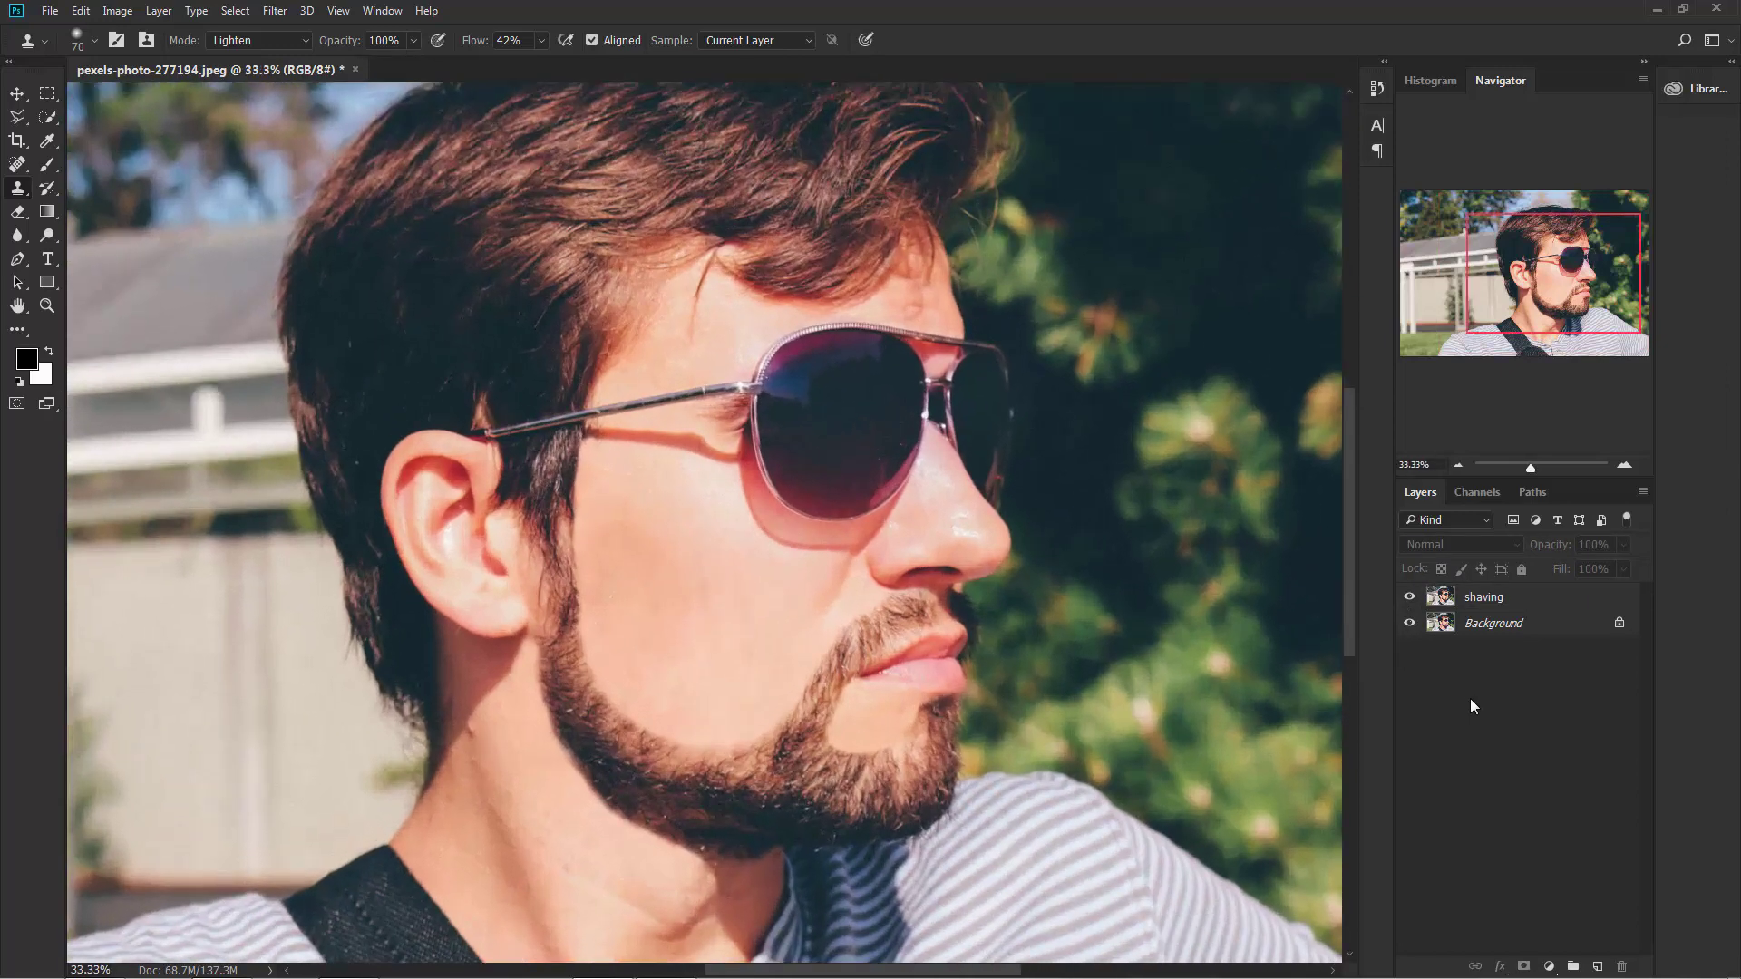